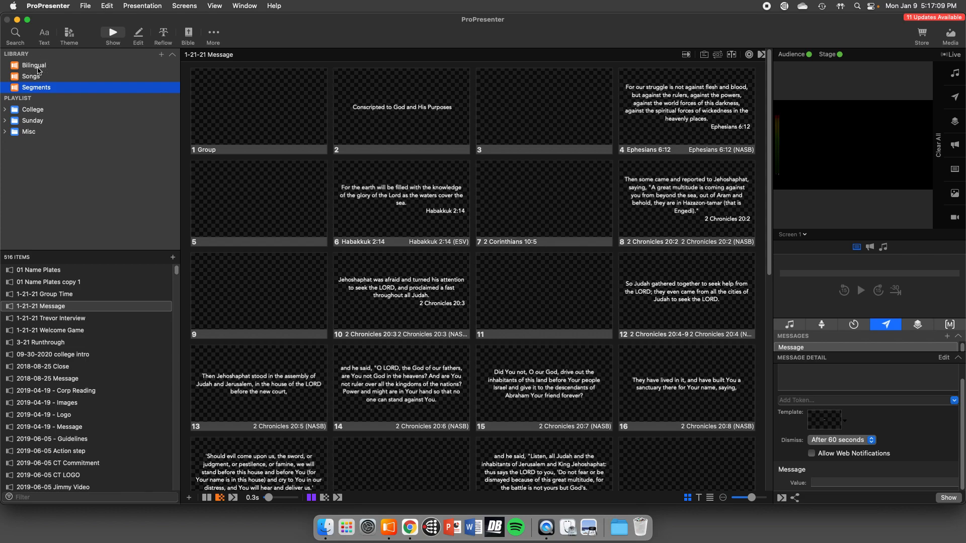
- Look through the Bilingual, Songs and Segments libraries, and expand the College playlist folder
click(39, 70)
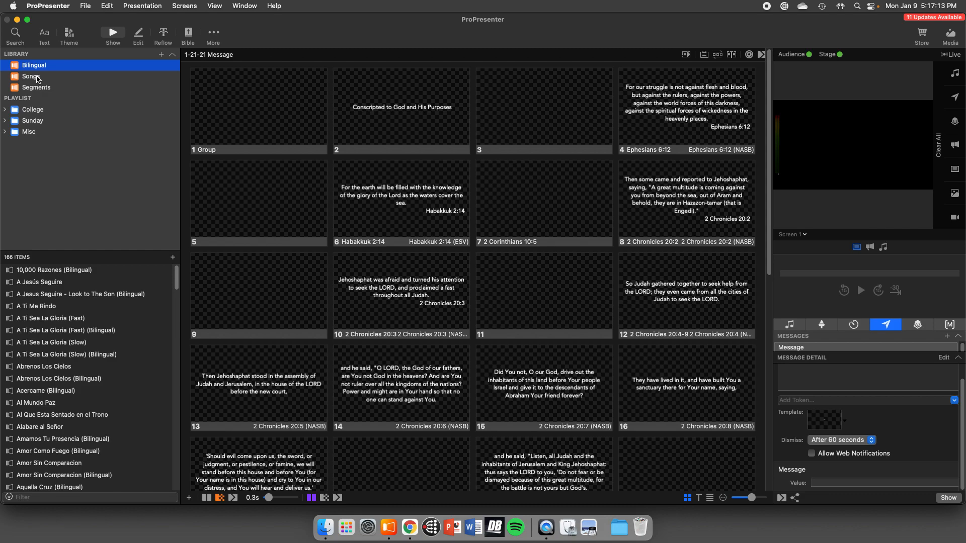
click(38, 78)
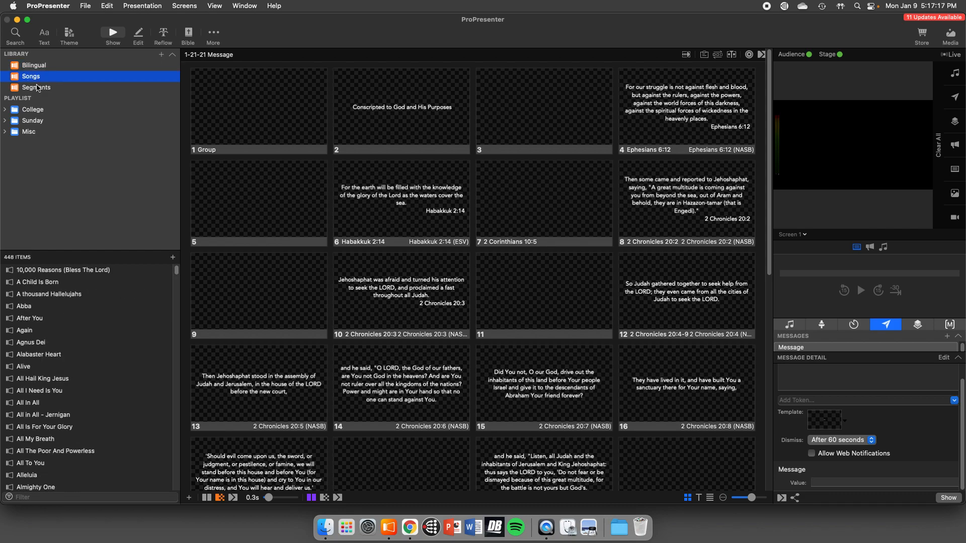
click(37, 88)
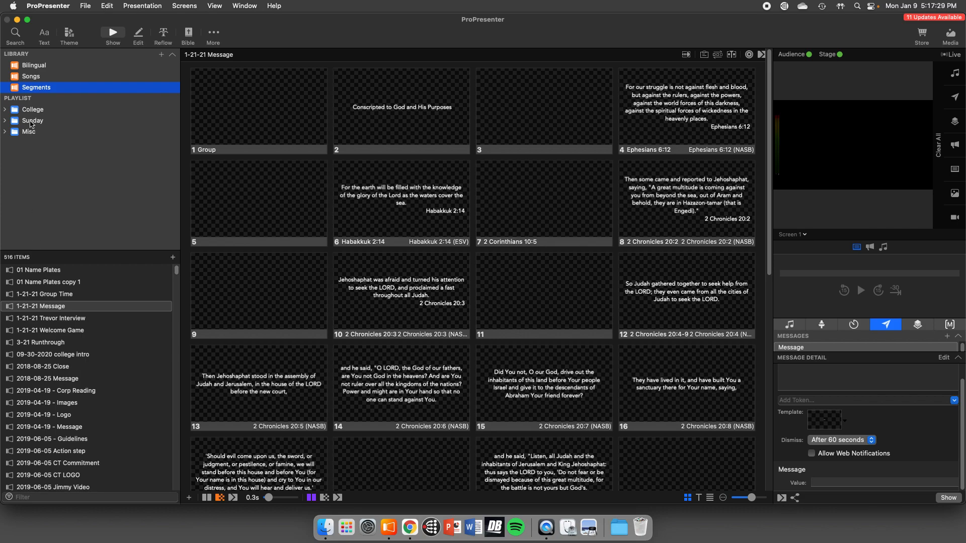
click(34, 77)
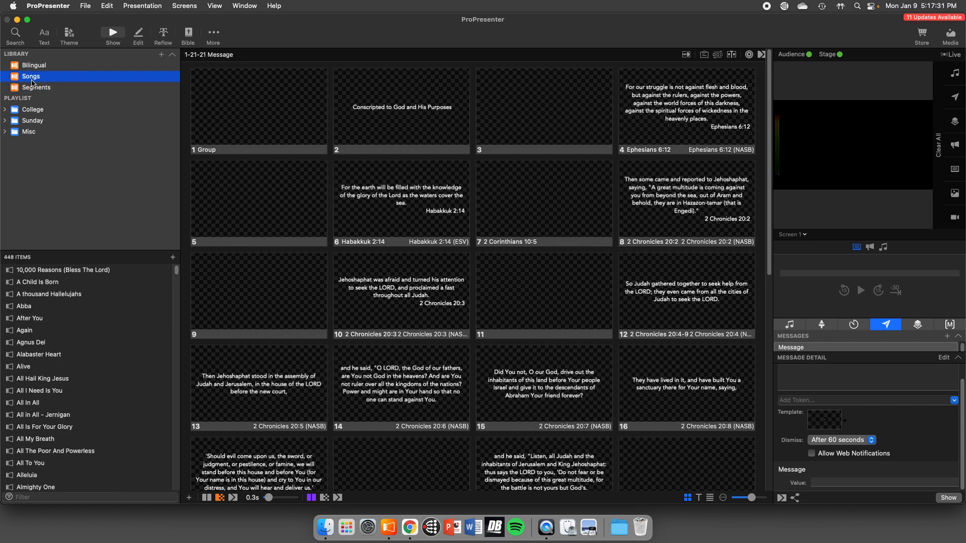
click(34, 89)
click(6, 110)
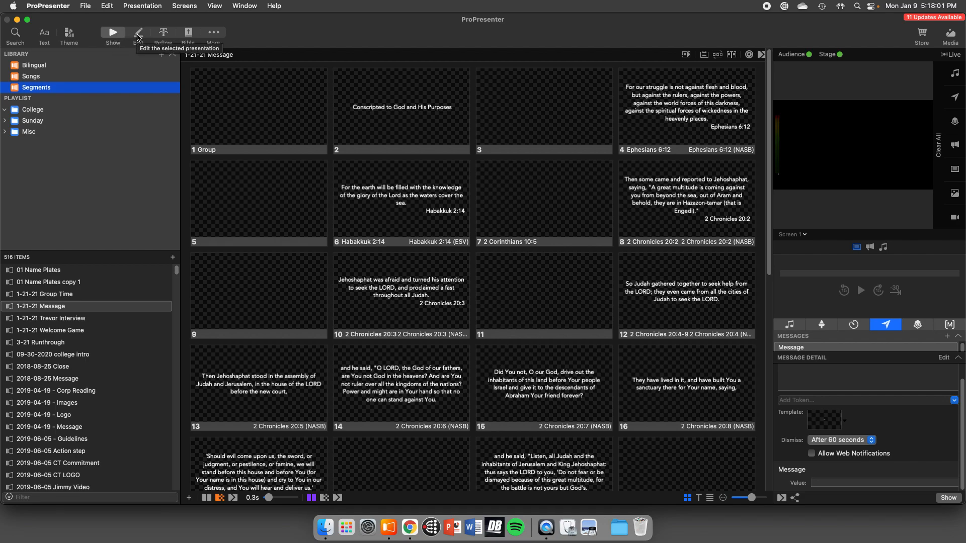
- View the Bible lookup and the list of additional editors, and return to the slide show view
click(189, 33)
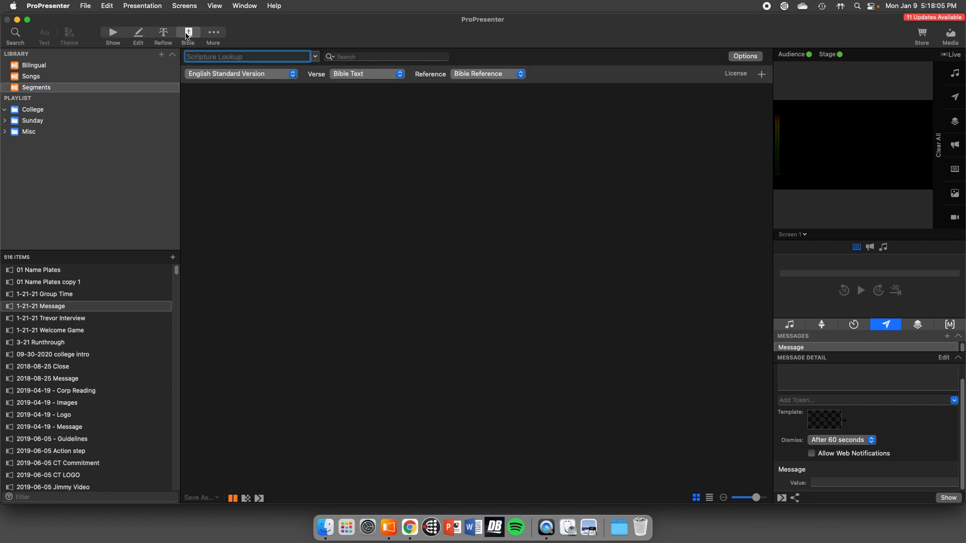
click(214, 33)
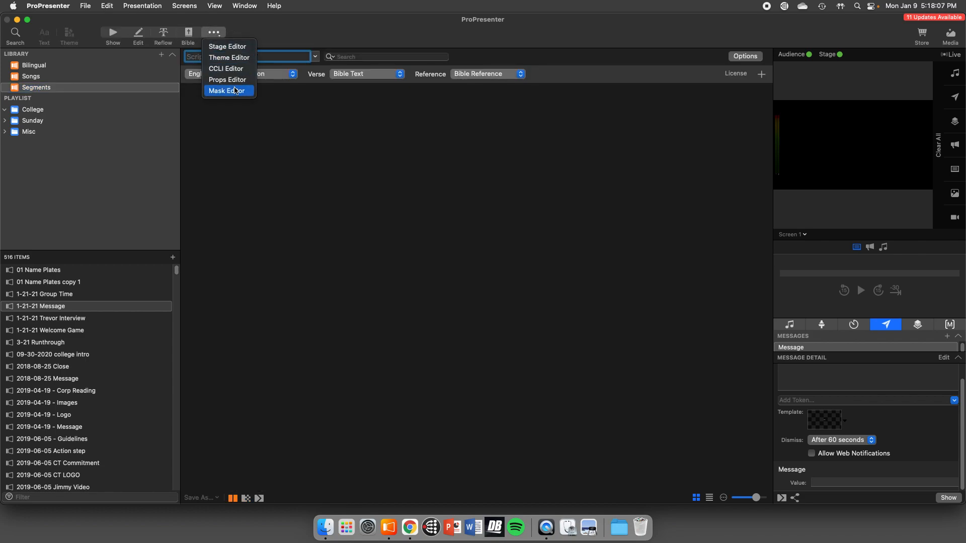
click(264, 35)
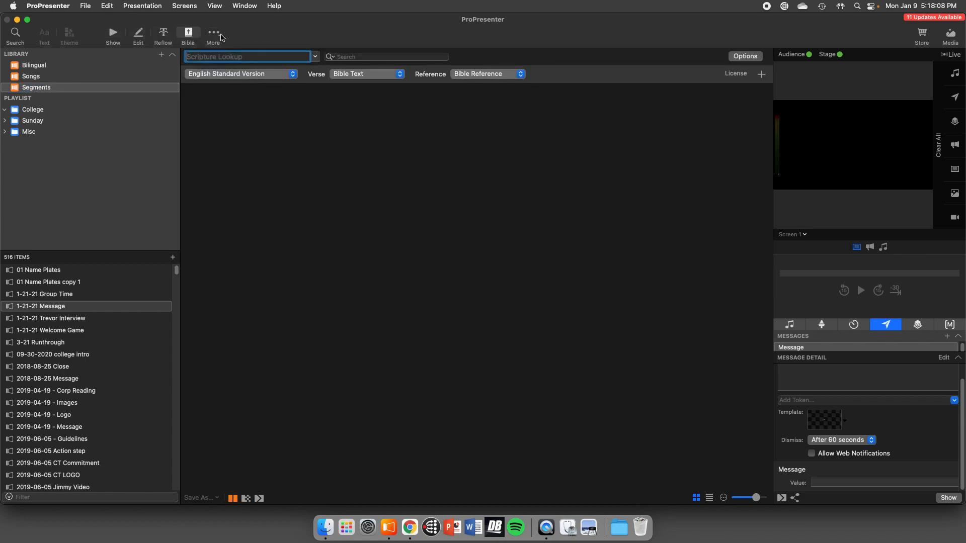
click(113, 34)
- Send slide 2 of the 1-21-21 Message presentation to the live output and view the slide layouts in the 01 Sunday theme
click(362, 108)
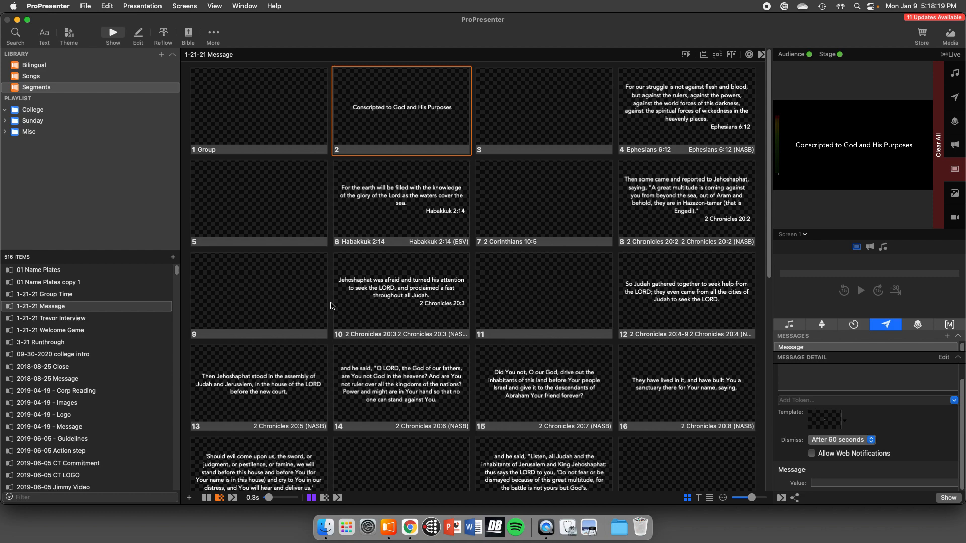
click(69, 34)
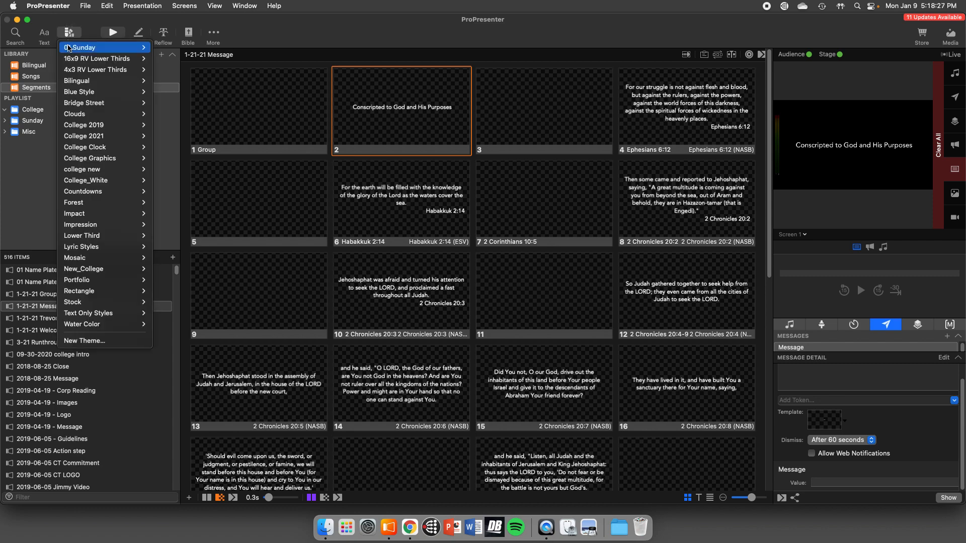
mouse_move(141, 47)
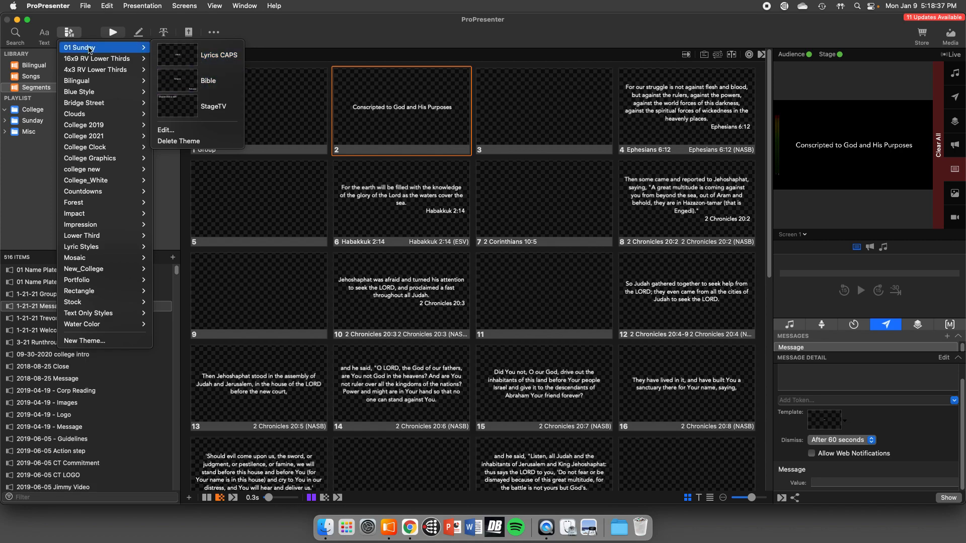
click(76, 37)
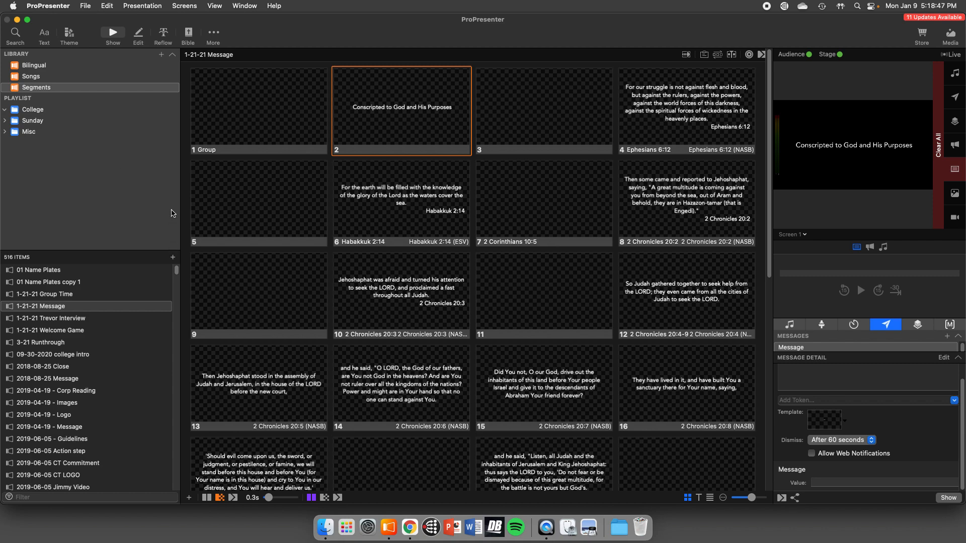
- Import the Sunday Morning plan "Set Apart: A Month of Consecration" for Vision Sunday from Planning Center and move it into the Sunday playlist folder
click(161, 55)
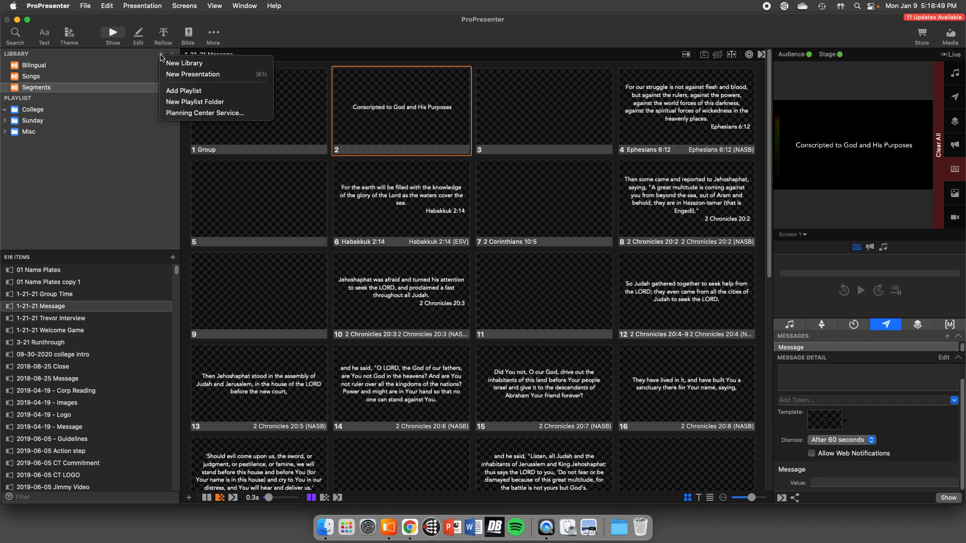
click(174, 114)
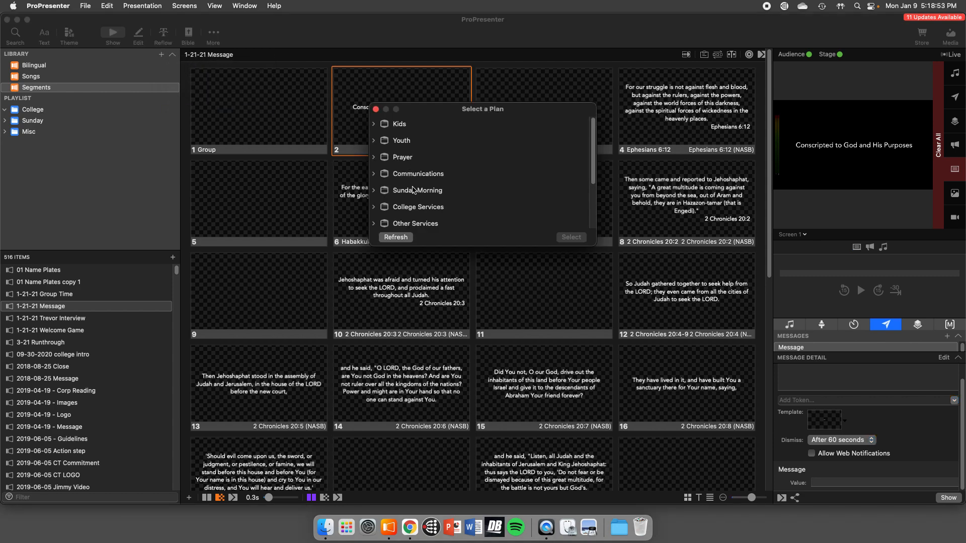
click(374, 190)
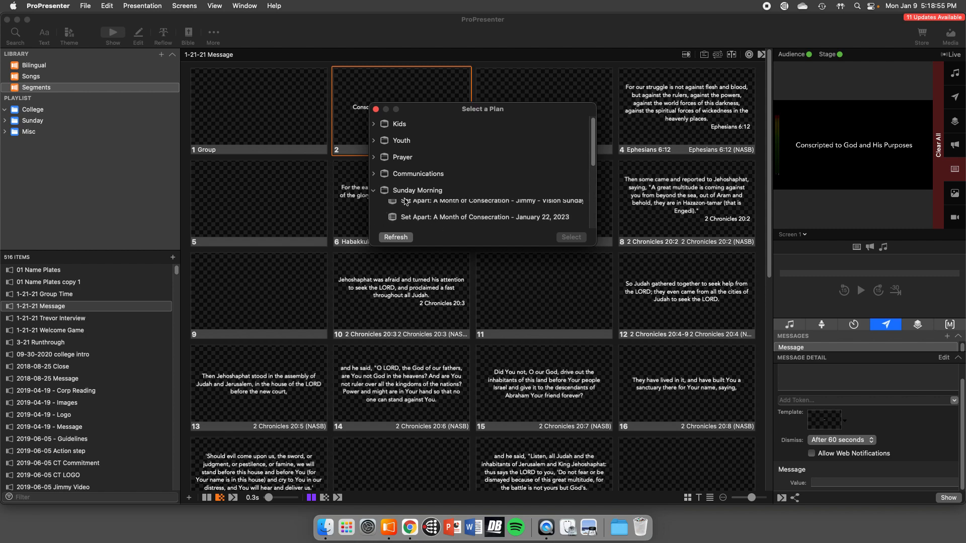
click(420, 207)
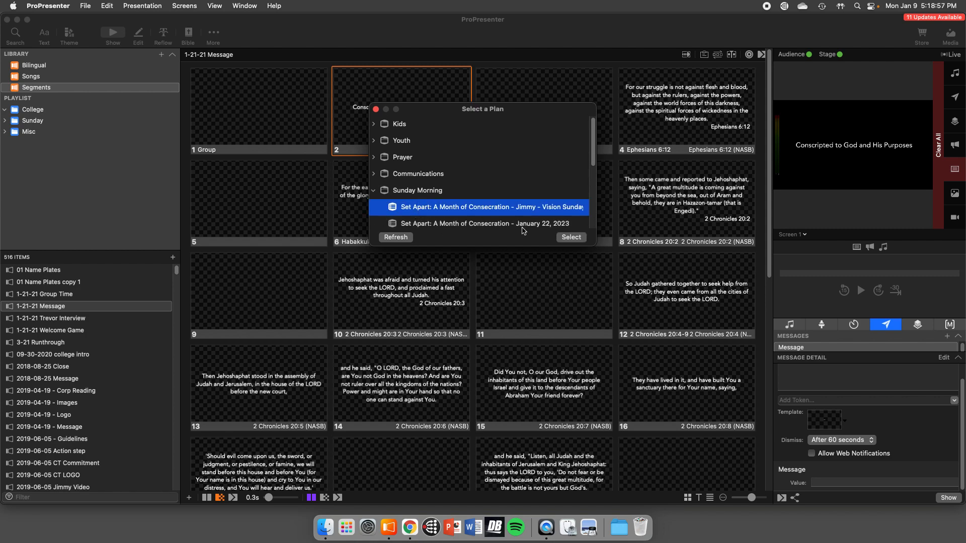
click(571, 237)
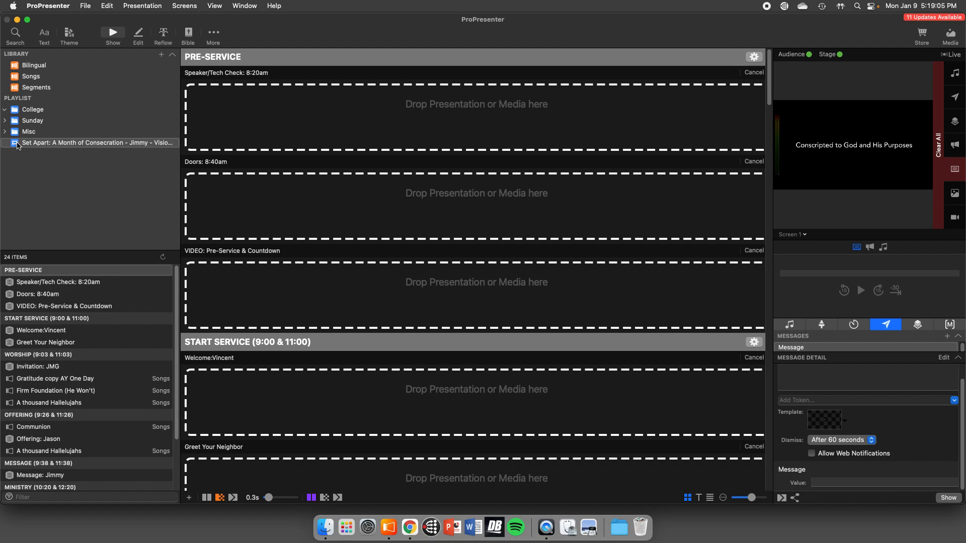
drag(16, 145, 13, 124)
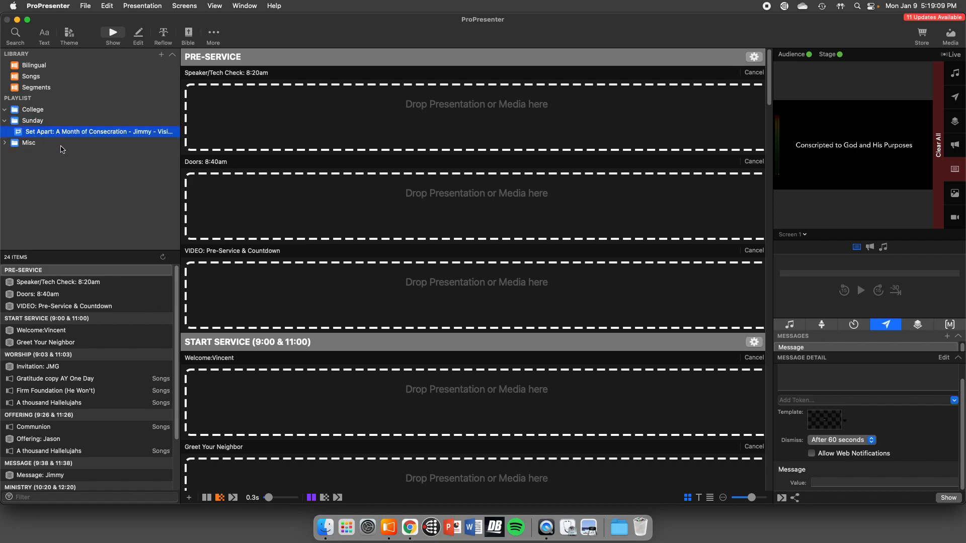
- Examine the imported playlist's worship, offering and message items, including Gratitude, Firm Foundation, Communion and A thousand Hallelujahs
click(76, 380)
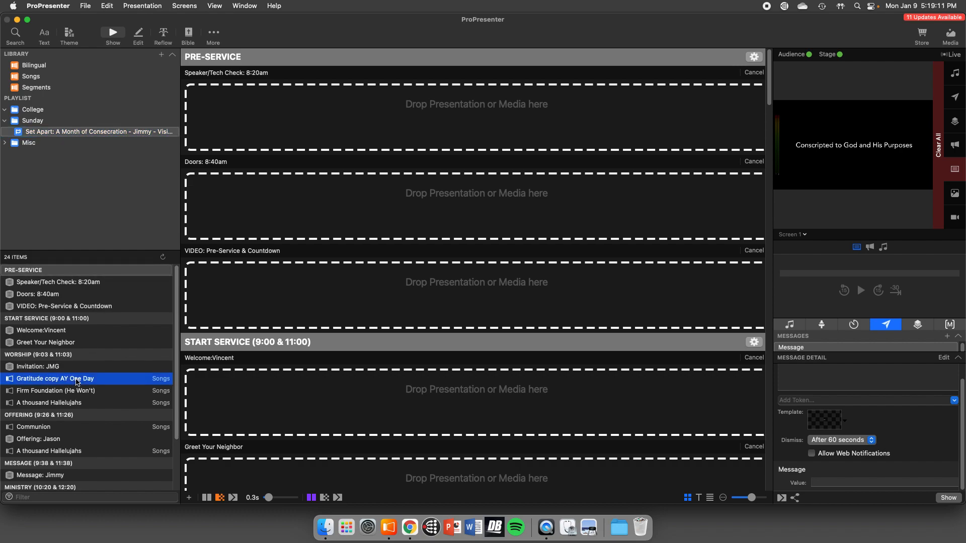
click(44, 391)
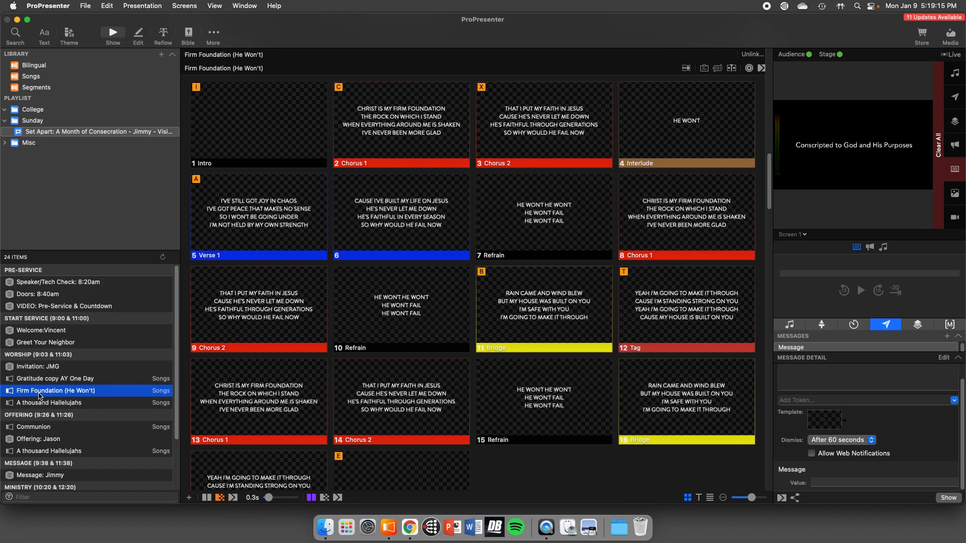
click(24, 371)
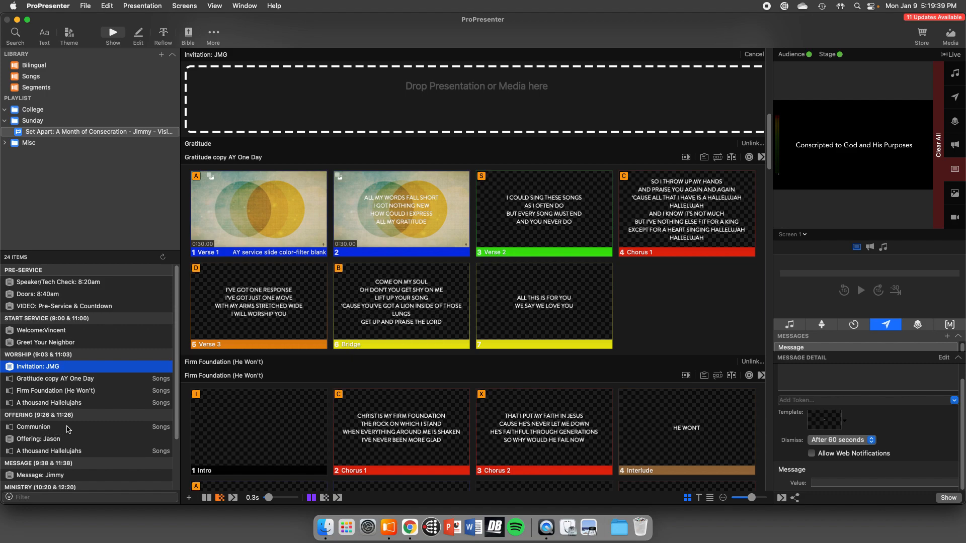
scroll(68, 429, down, 2)
click(54, 409)
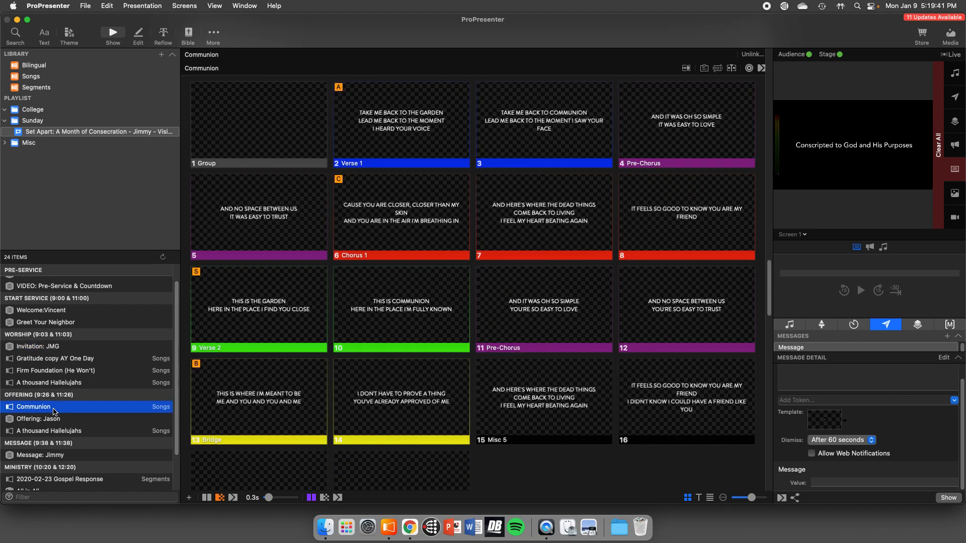
scroll(55, 413, down, 1)
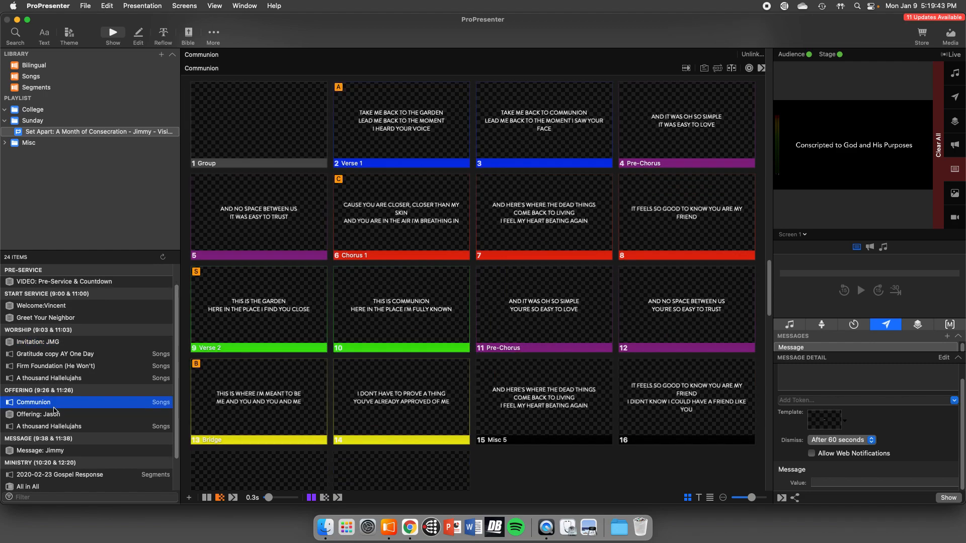
click(55, 428)
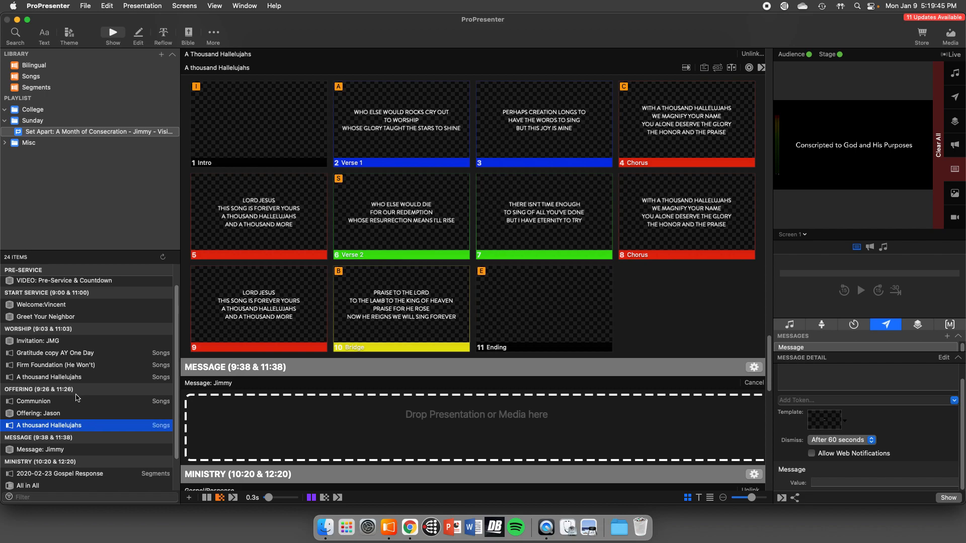
scroll(76, 399, down, 3)
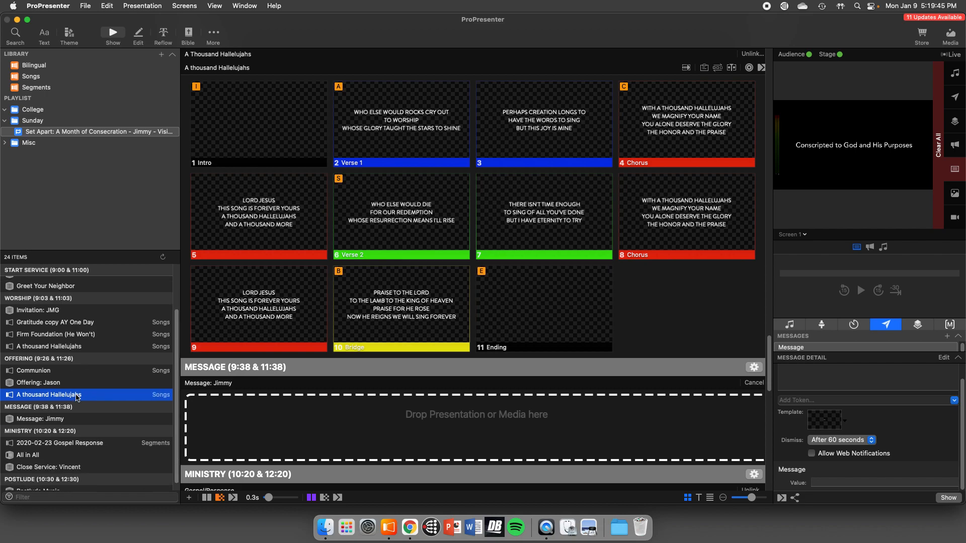
click(68, 421)
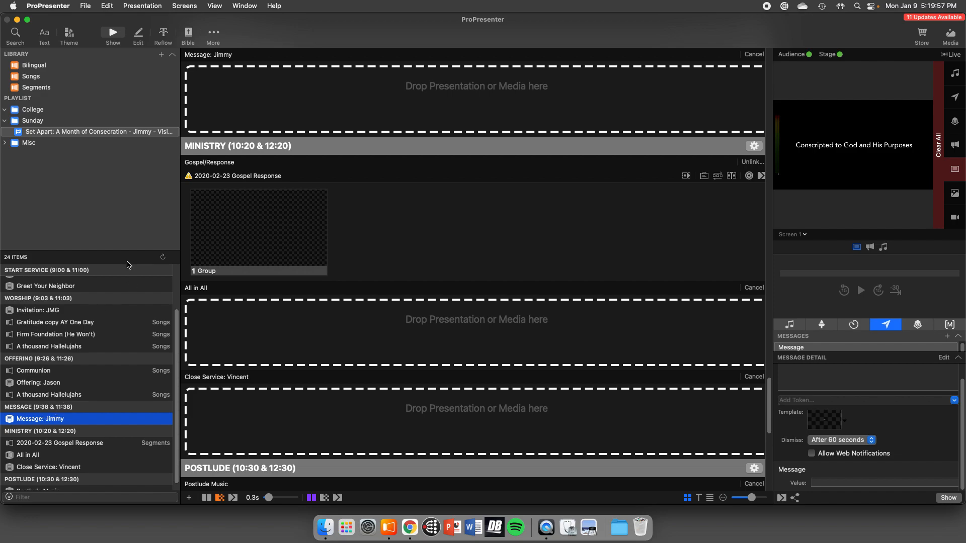
- Convert the imported Planning Center playlist to a standard playlist, accepting the removal of its unlinked items
right_click(69, 138)
click(102, 229)
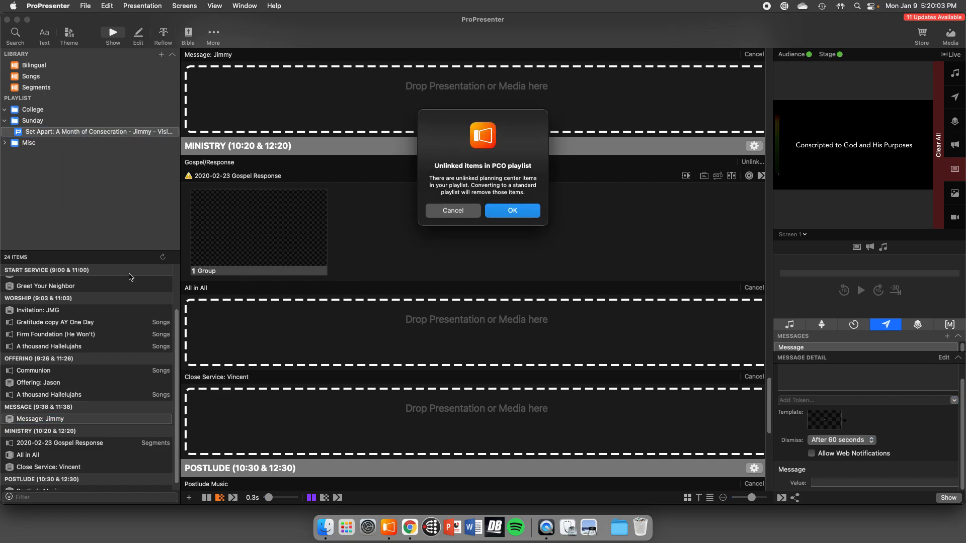
key(Return)
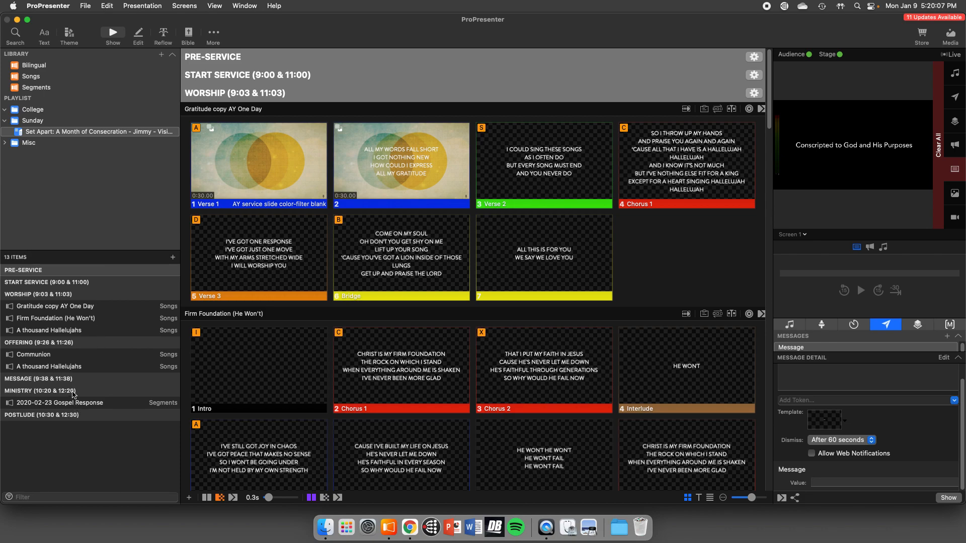
- Filter the Segments library by "message"
click(48, 88)
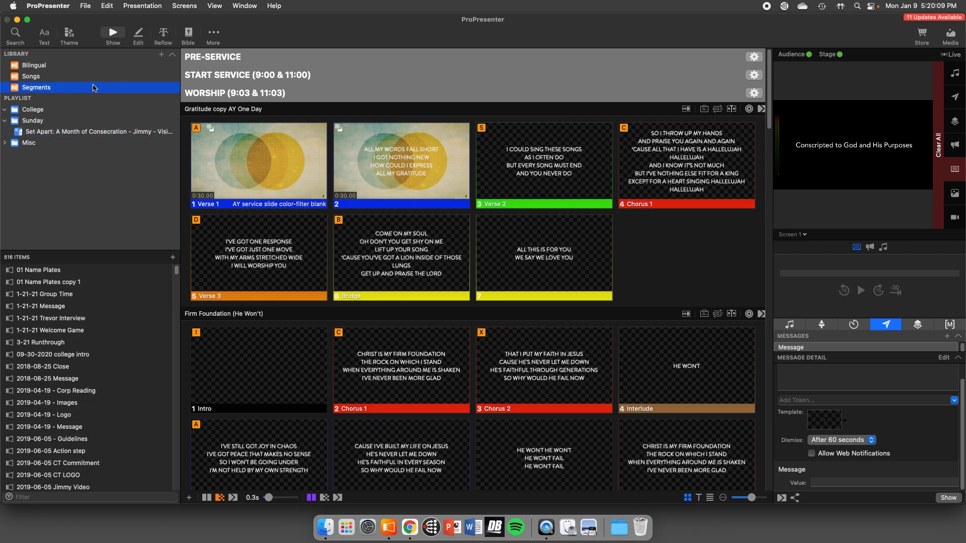
click(39, 498)
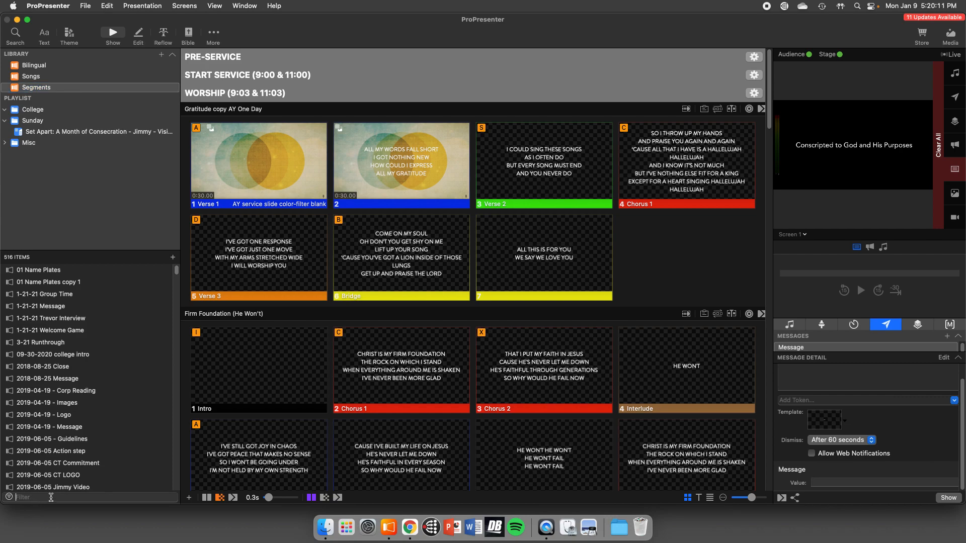
text(e)
key(BackSpace)
text(message)
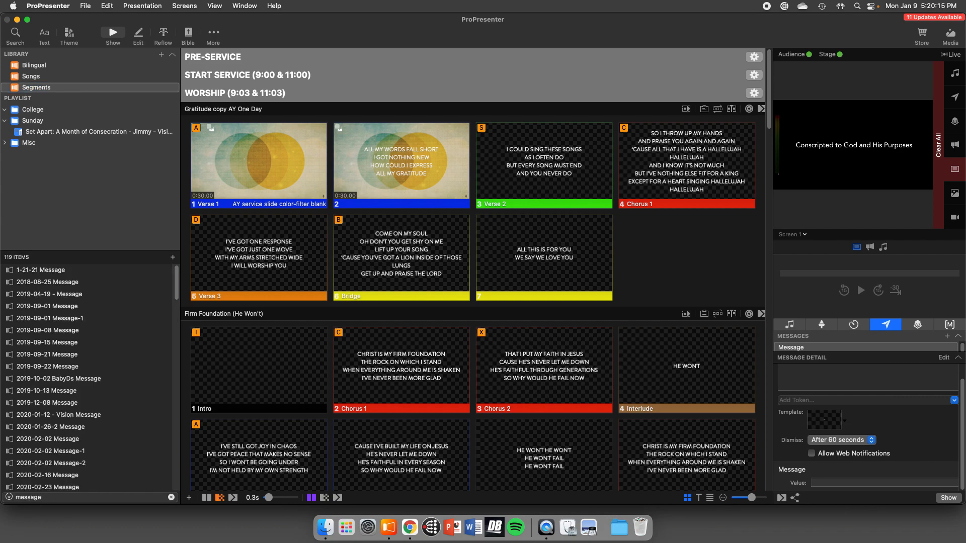
- Open the presentation named Message from the filtered Segments library and add it to the Set Apart playlist in the Sunday folder
scroll(141, 343, down, 15)
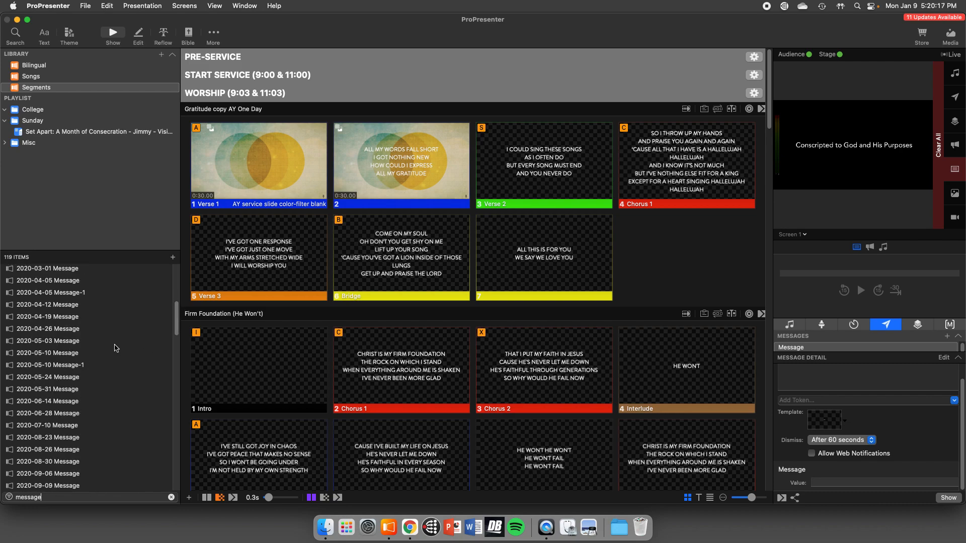
scroll(114, 348, down, 10)
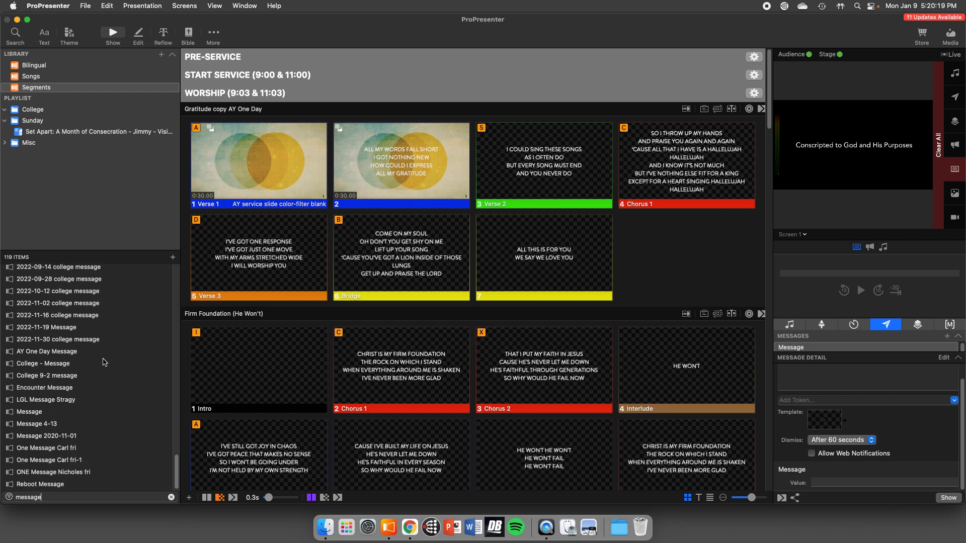
click(42, 416)
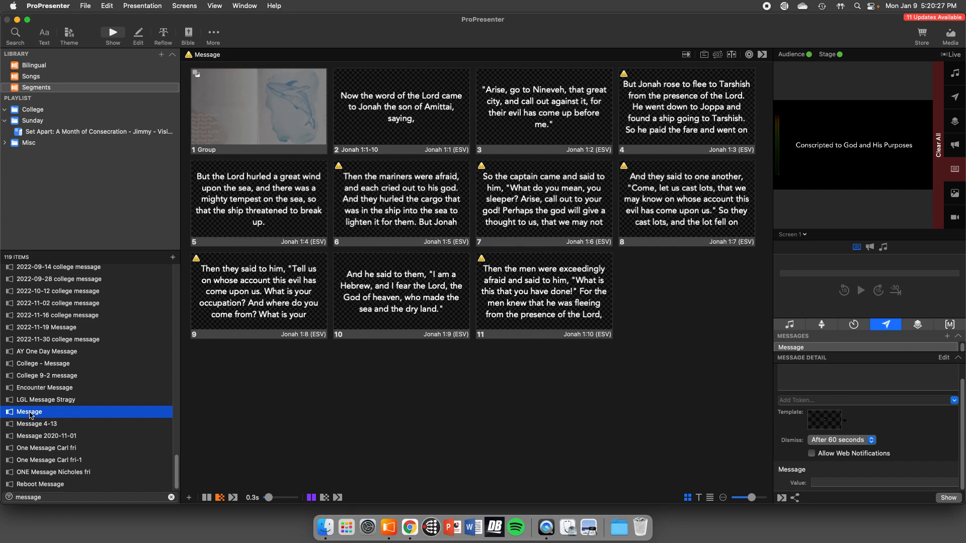
drag(30, 415, 96, 136)
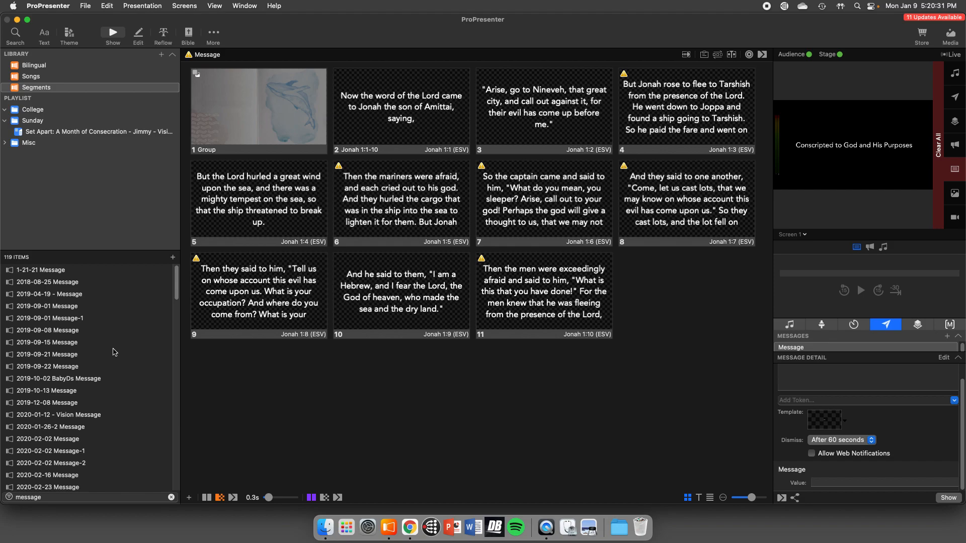
- Search the Segments library for "closing" and clear the filter
double_click(38, 497)
text(closing)
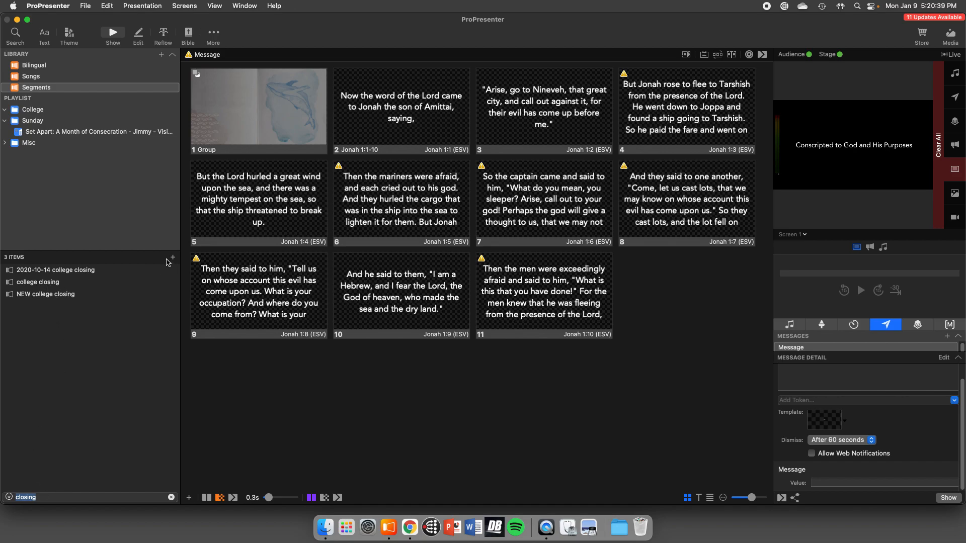
click(171, 497)
- Move the Message presentation in the Sunday folder's Set Apart playlist from the Postlude section to the MESSAGE (9:38 & 11:38) header
click(63, 133)
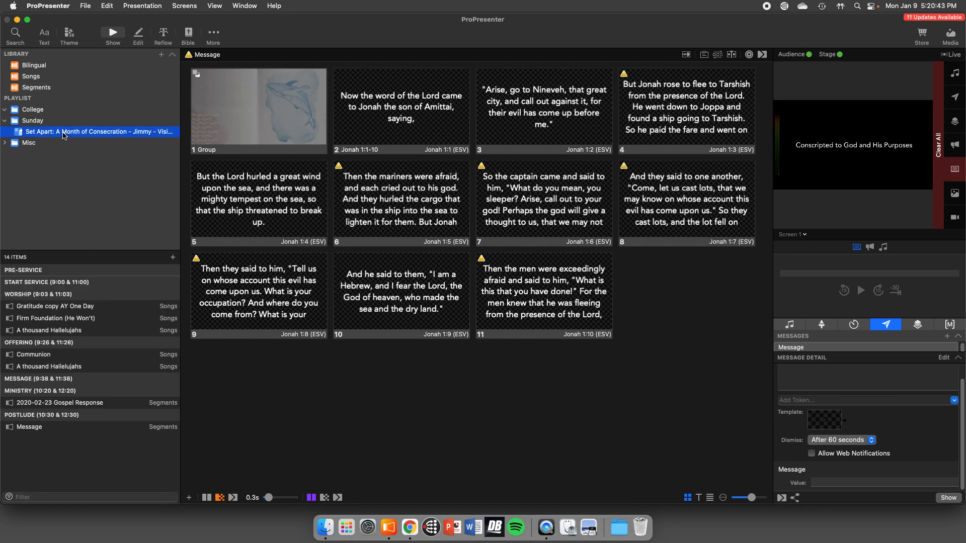
click(39, 428)
drag(39, 429, 47, 393)
click(47, 392)
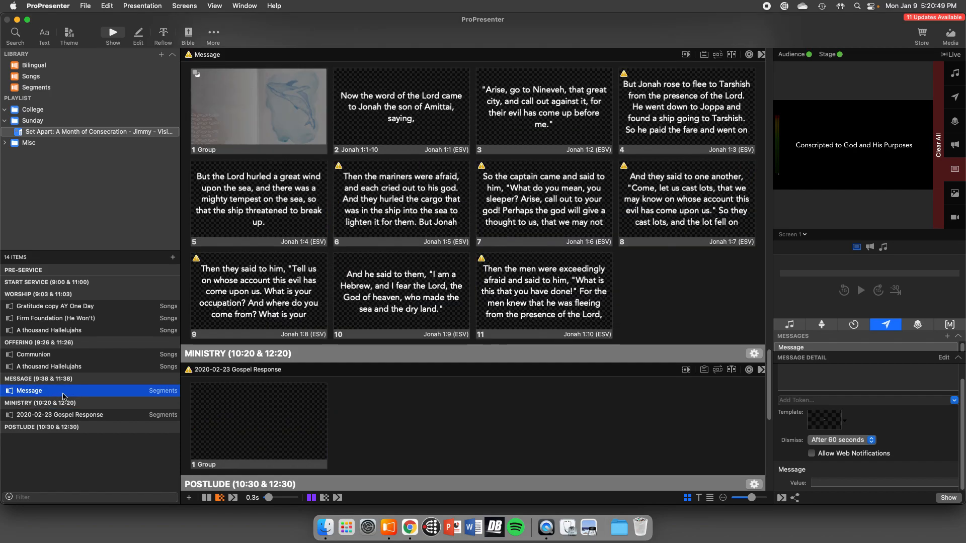
- Delete all the old Jonah scripture slides, including the opening image slide, from the Message presentation
click(657, 316)
drag(657, 317, 267, 101)
right_click(266, 103)
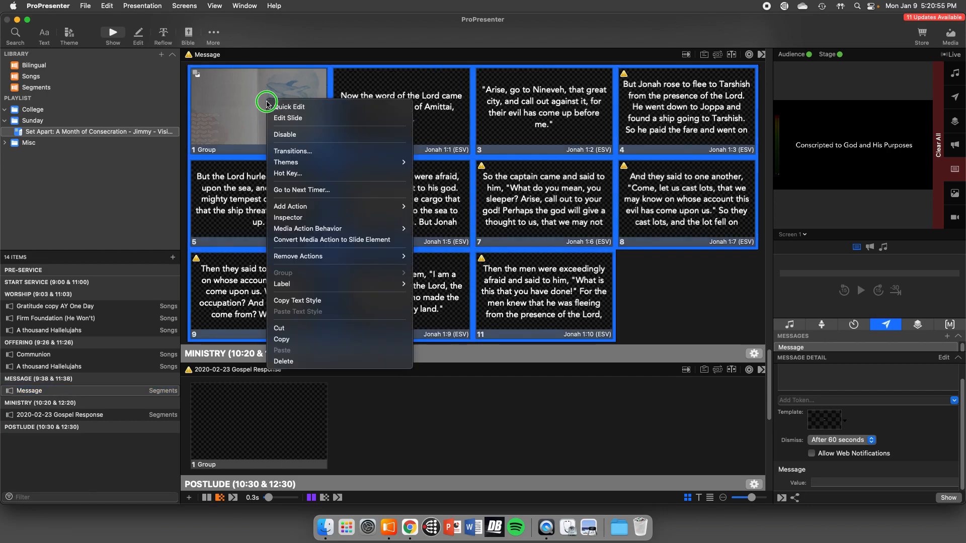
click(283, 361)
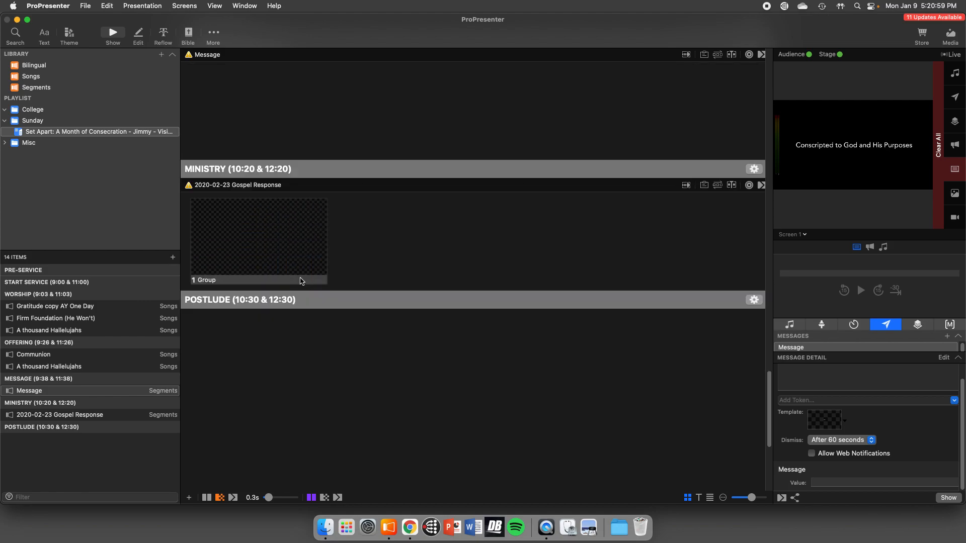
- With the emptied Message presentation selected, look up John 3:16 in the English Standard Version of the Bible
click(106, 394)
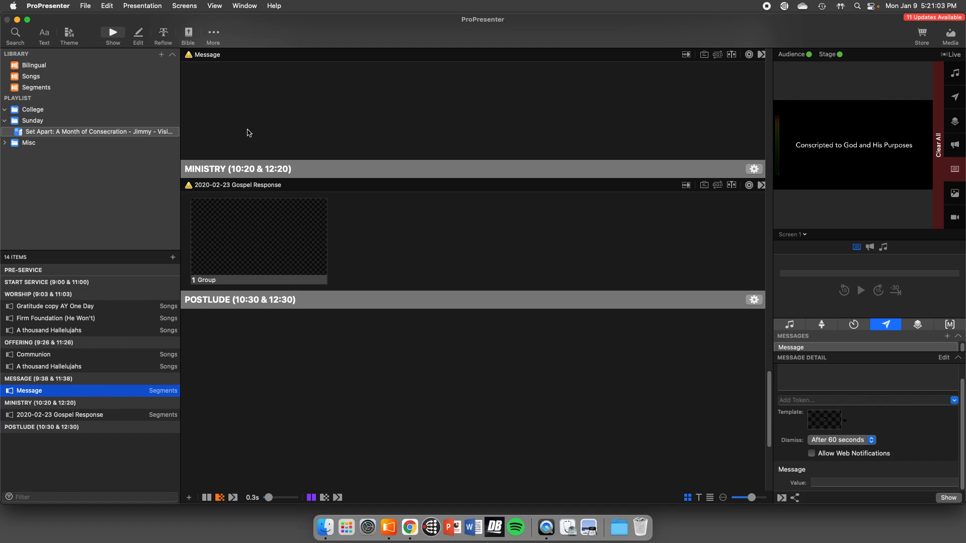
click(190, 34)
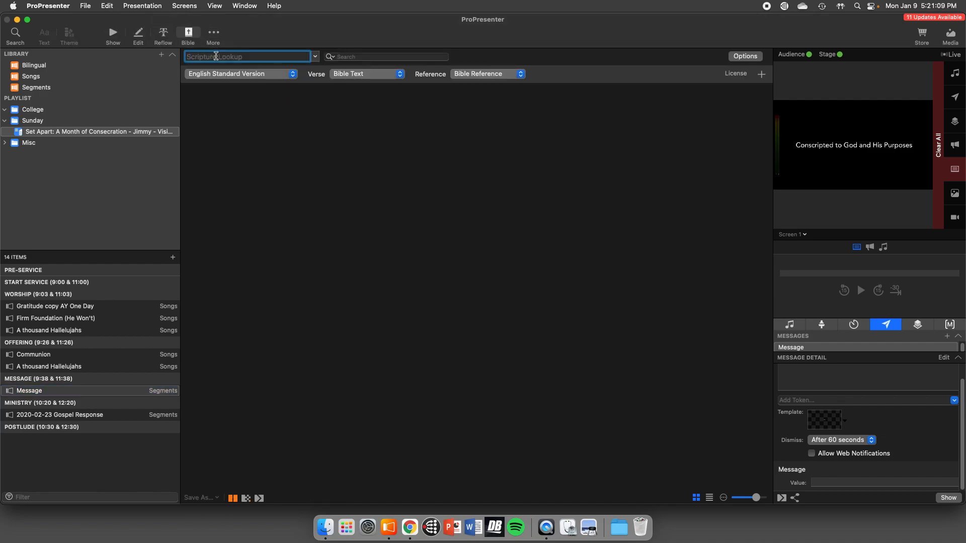
click(233, 77)
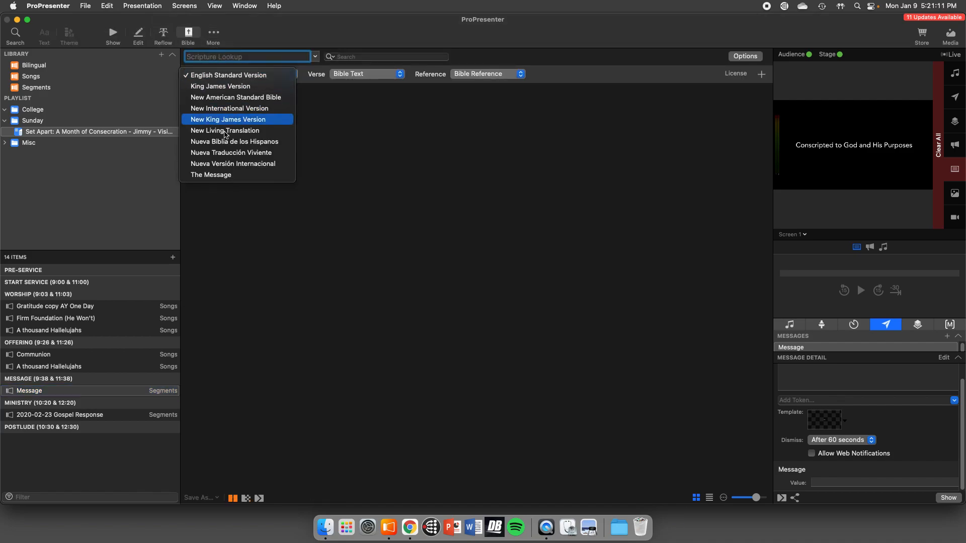
click(236, 77)
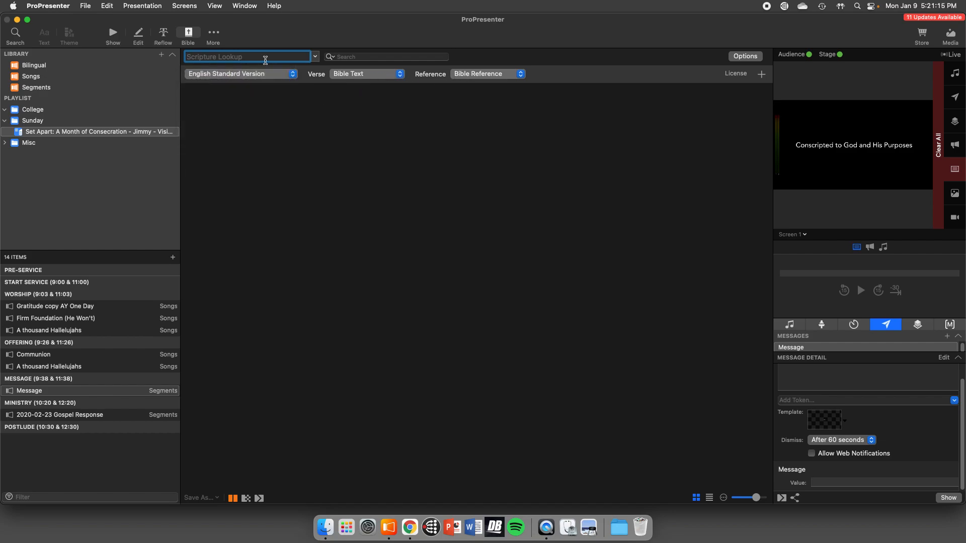
text(John 3:156)
key(Return)
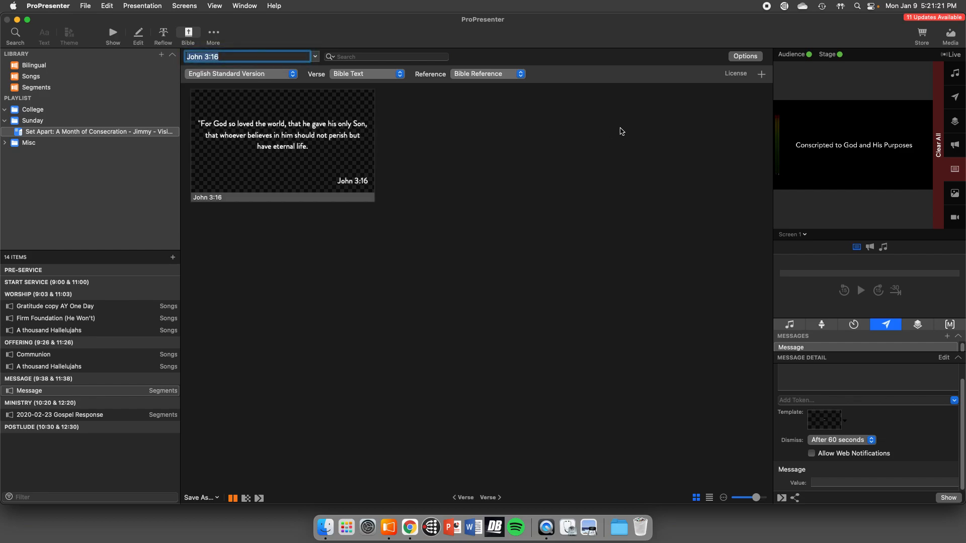
- Review the Bible slide options and available themes, and copy the John 3:16 slide into the selected Message presentation
click(739, 59)
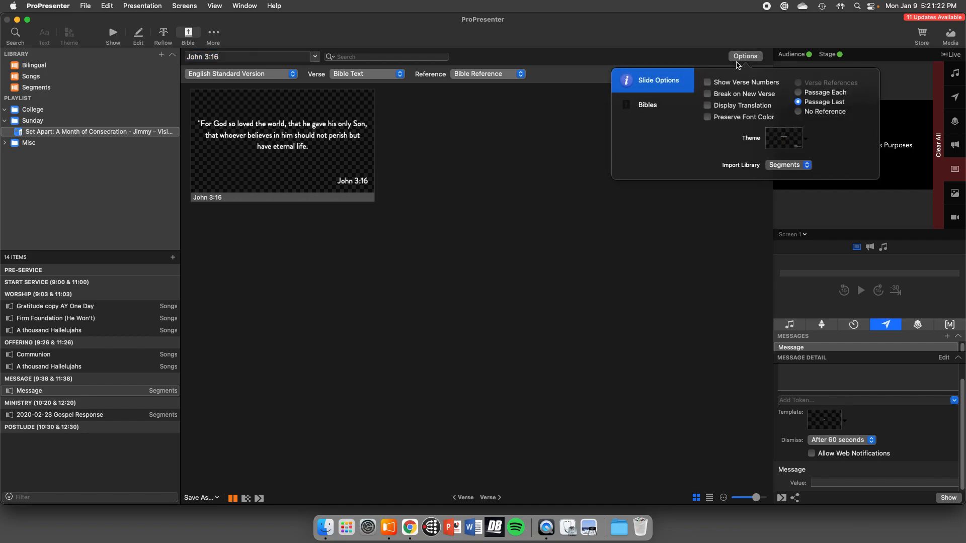
click(788, 143)
mouse_move(817, 162)
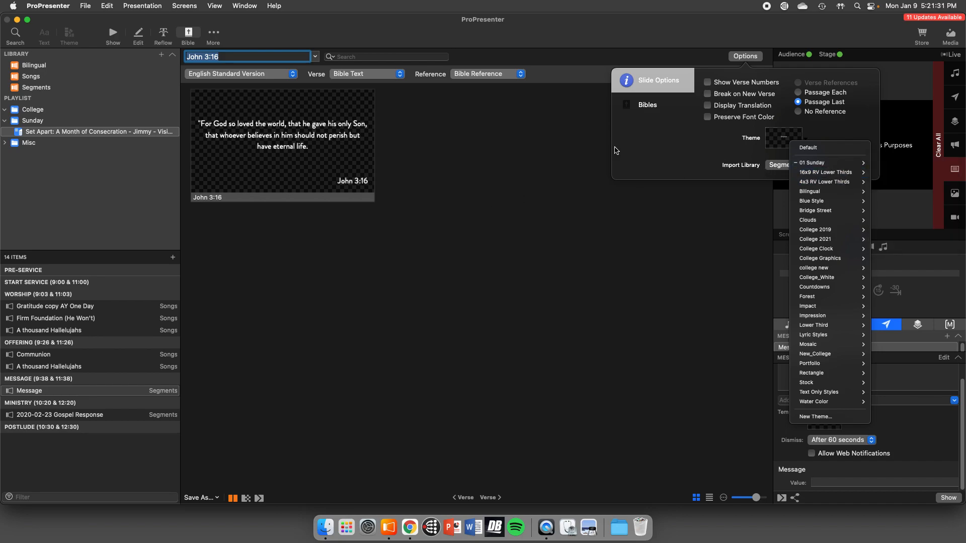
click(639, 210)
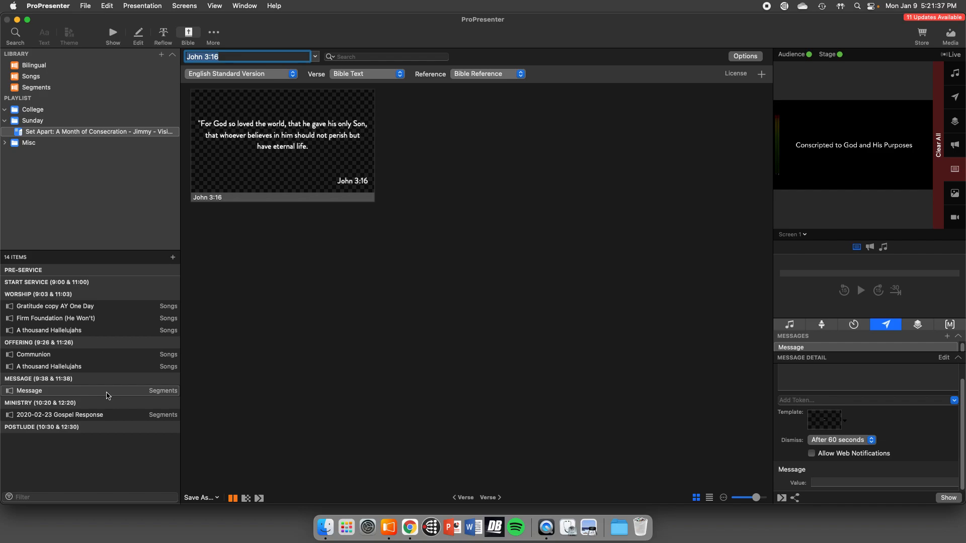
click(205, 498)
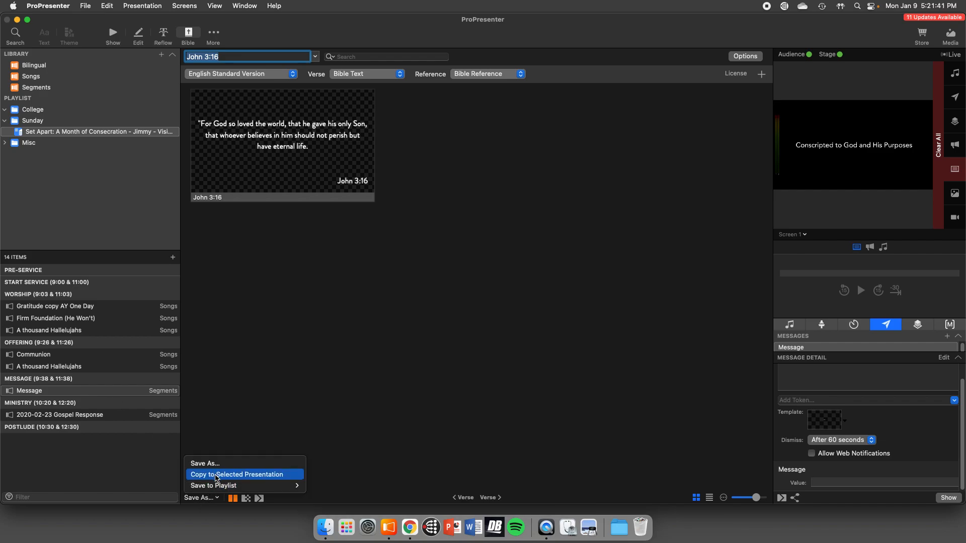
click(216, 476)
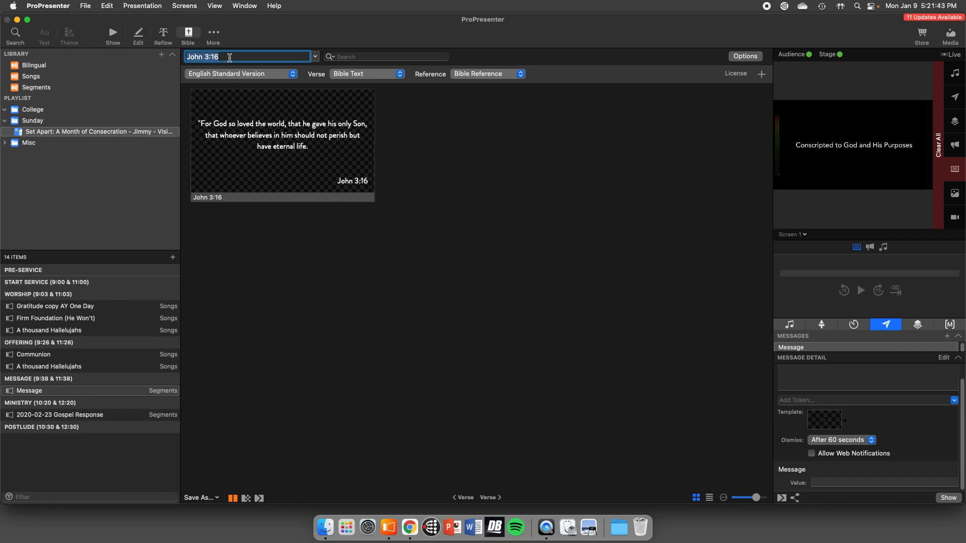
- Look up Ephesians 2:1-10 in the Bible and copy its slides into the selected Message presentation
drag(230, 58, 179, 57)
text(Ephesians)
key(Return)
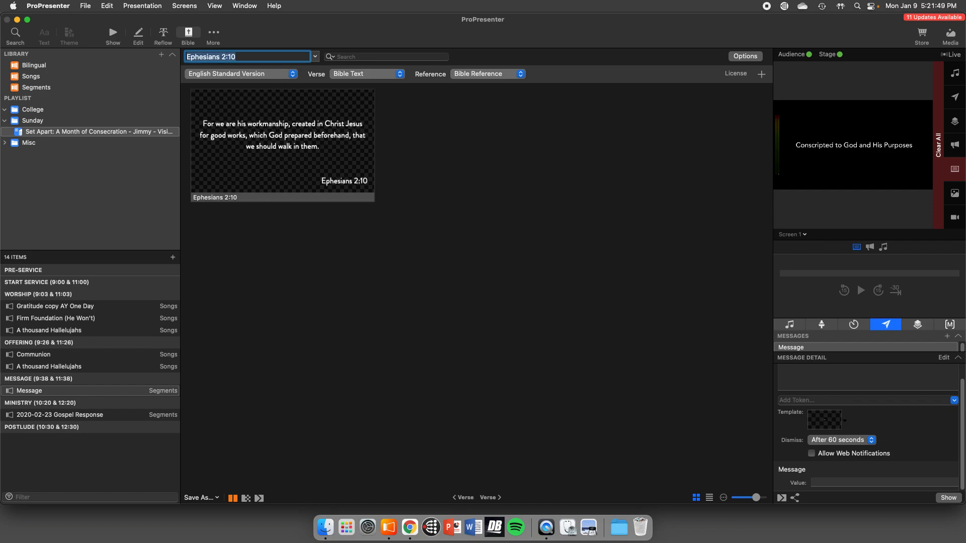
click(239, 57)
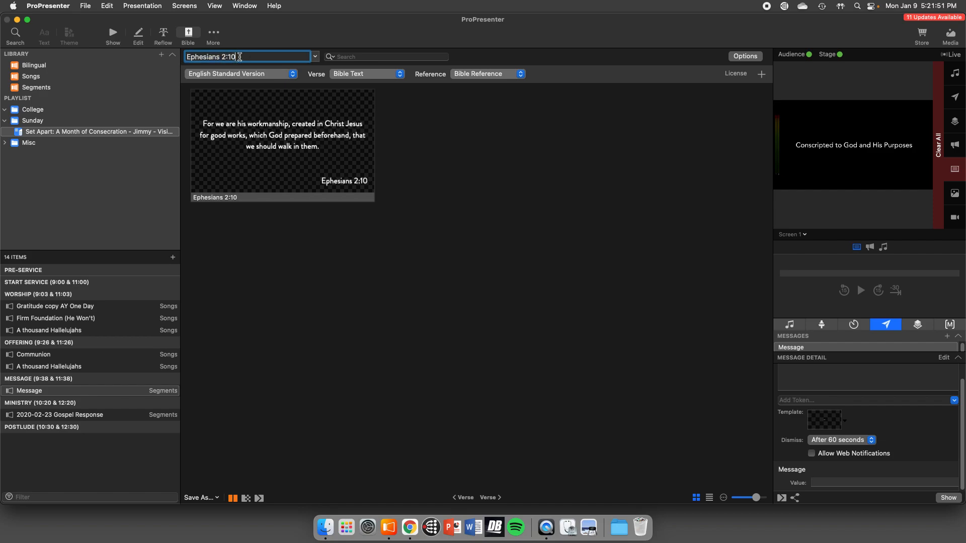
key(BackSpace)
key(BackSpace)
text(1-10)
key(Return)
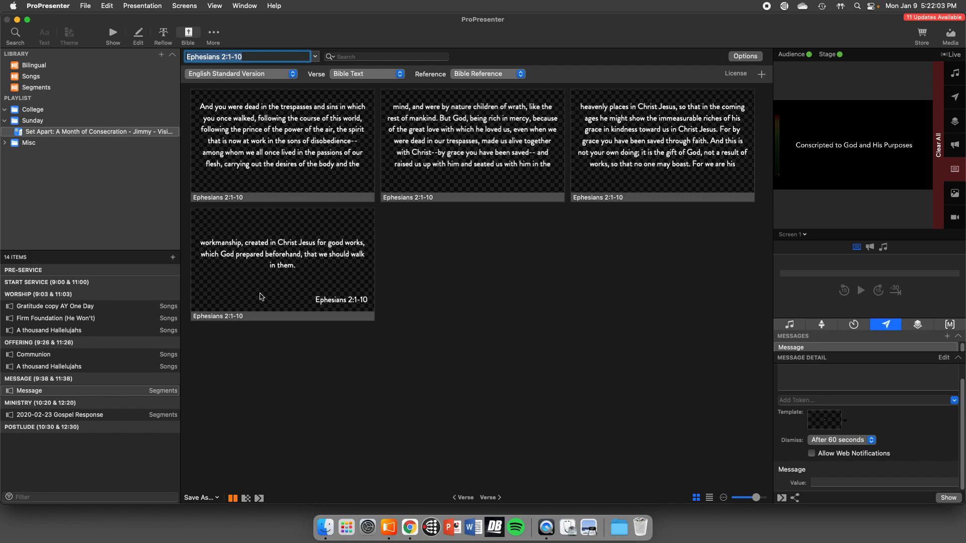
click(204, 498)
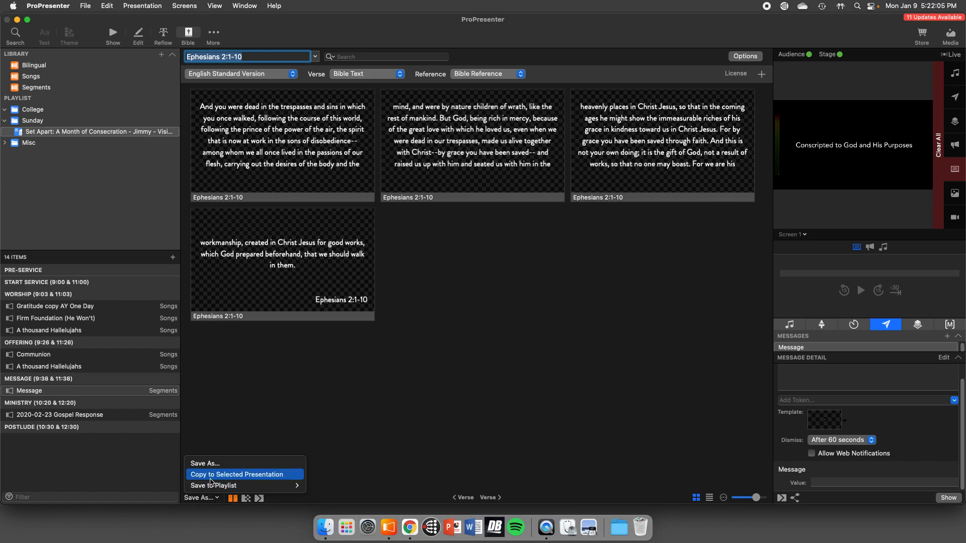
click(211, 475)
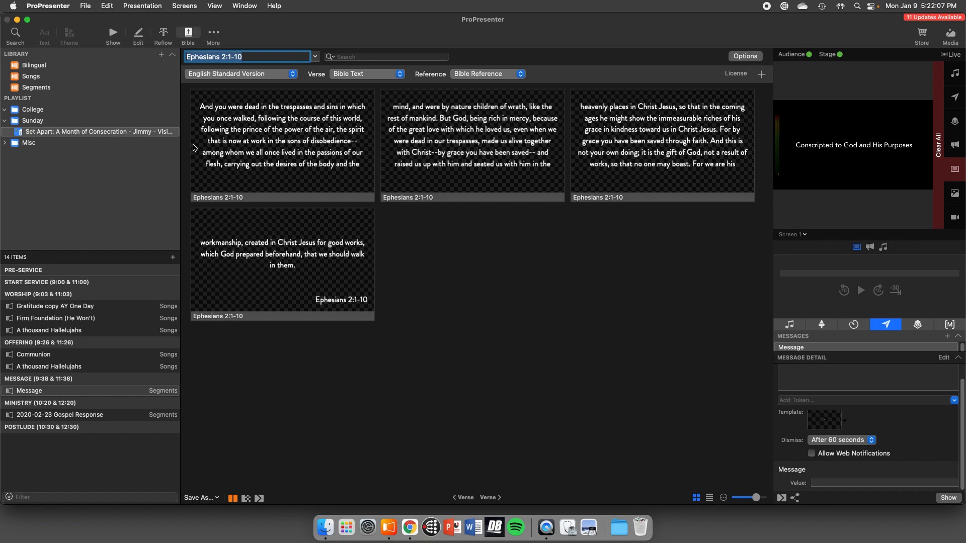
- Return to the Message presentation's slides and show the John 3:16 slide and the first Ephesians slide live
click(106, 392)
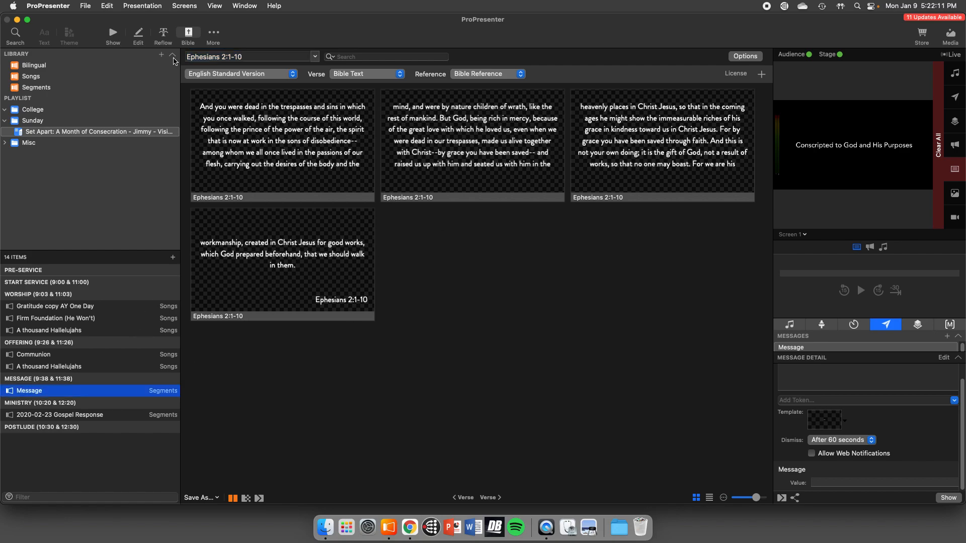
click(113, 34)
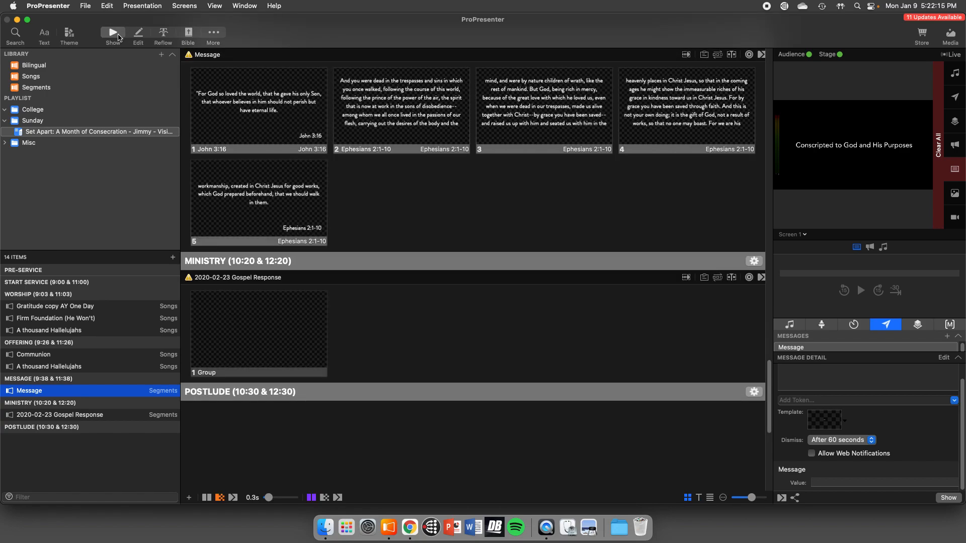
click(206, 98)
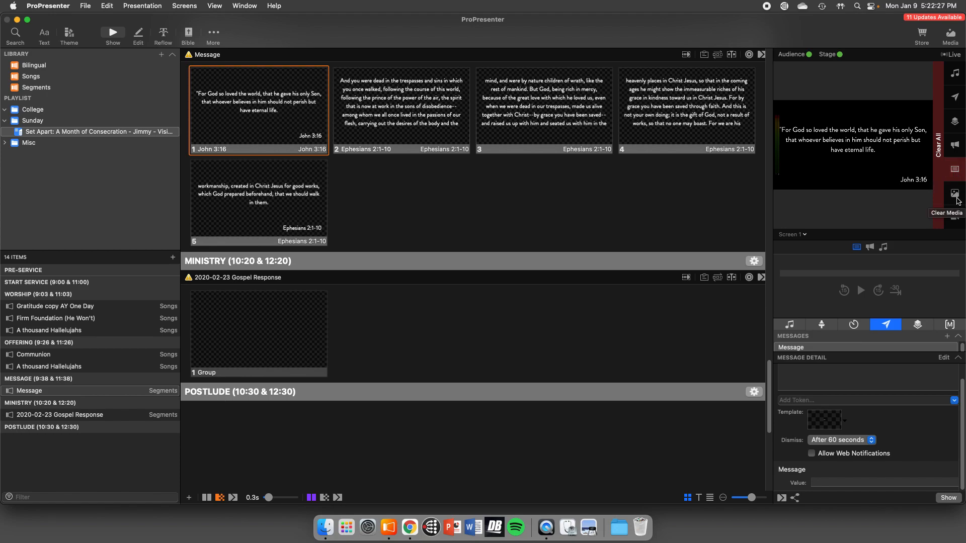
click(404, 123)
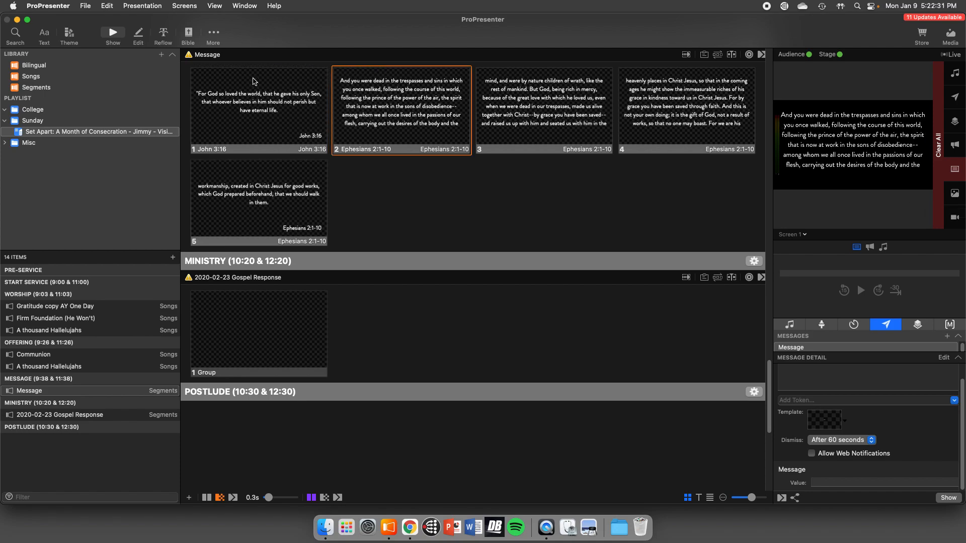
- In the Reflow Editor, split the first Ephesians slide so that "carrying out the desires of the body" begins a new slide
click(163, 34)
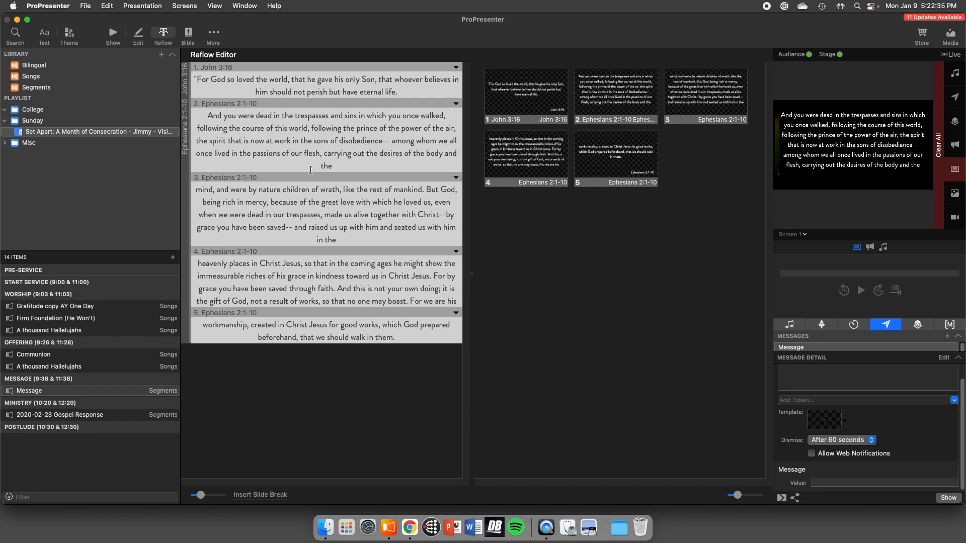
click(324, 154)
key(BackSpace)
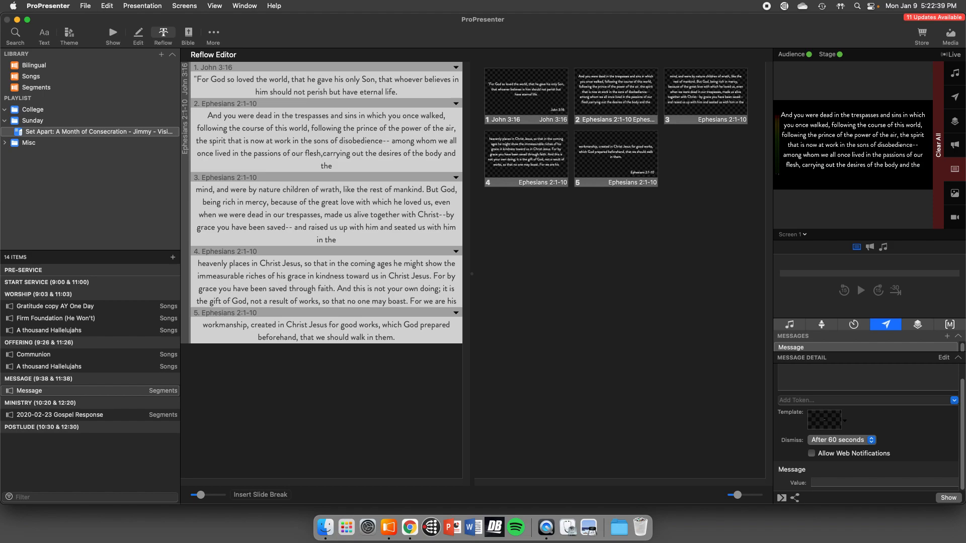
key(Return)
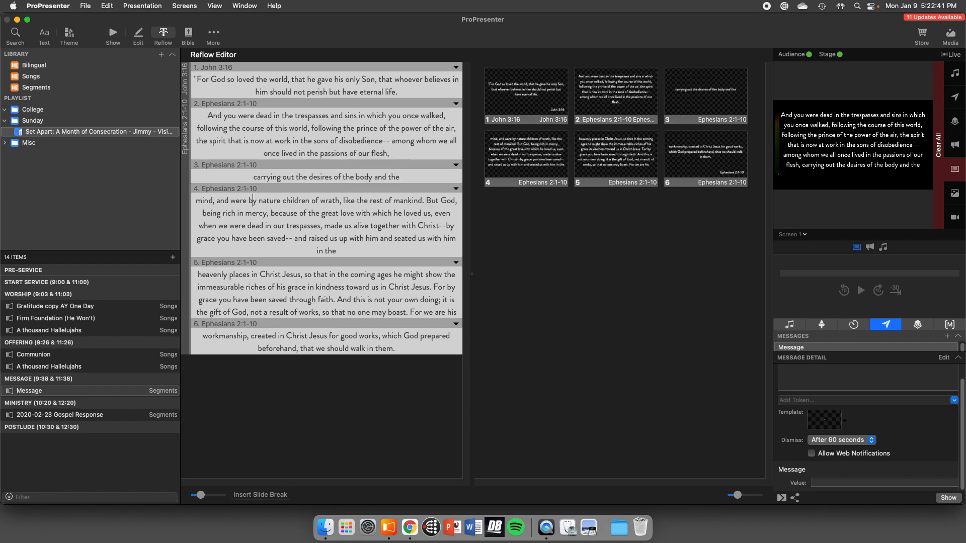
- Merge the slide starting "mind, and were by nature" into the "carrying out the desires" slide as continuous text
click(253, 200)
click(197, 203)
key(BackSpace)
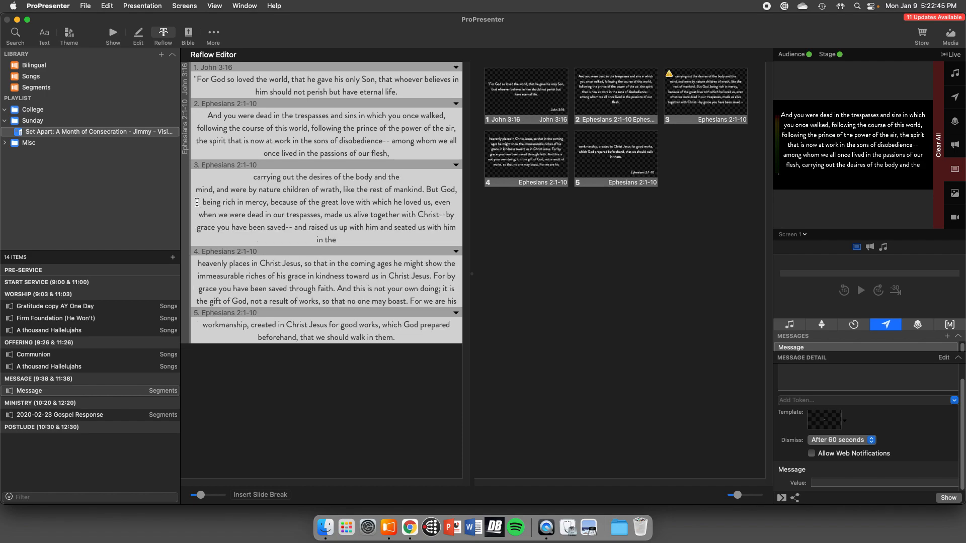
key(BackSpace)
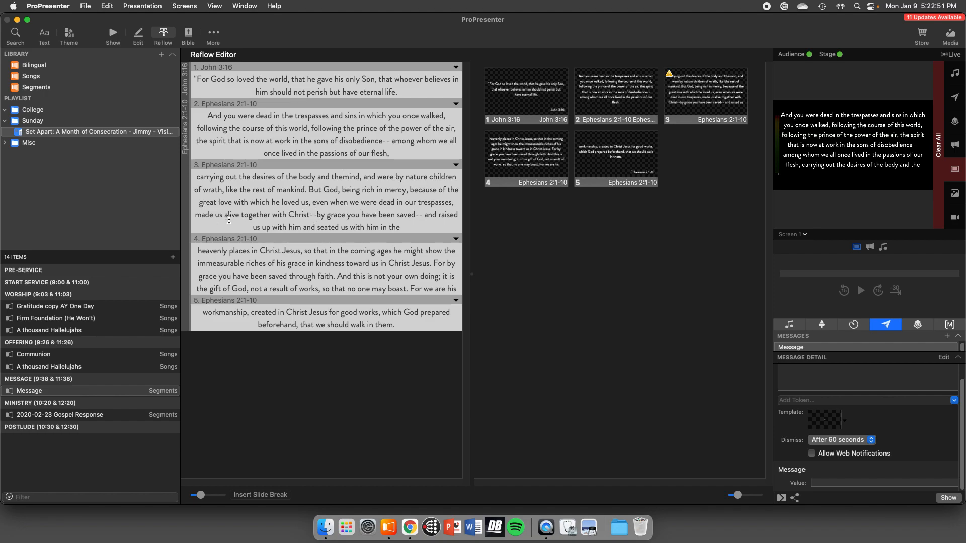
- Begin a new slide at "made us alive together with Christ" and merge the "heavenly places" slide text onto it
click(455, 203)
key(alt+Return)
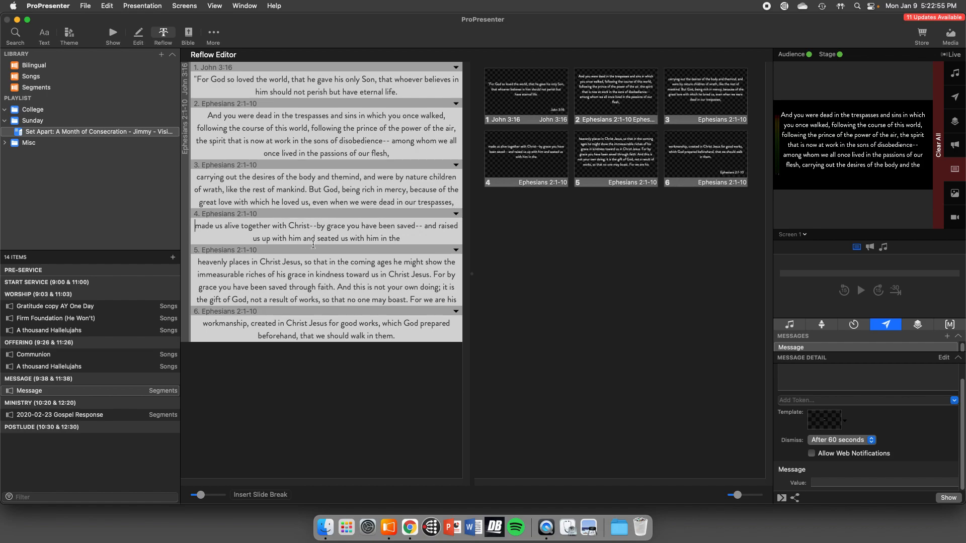
click(199, 263)
key(BackSpace)
key(BackSpace)
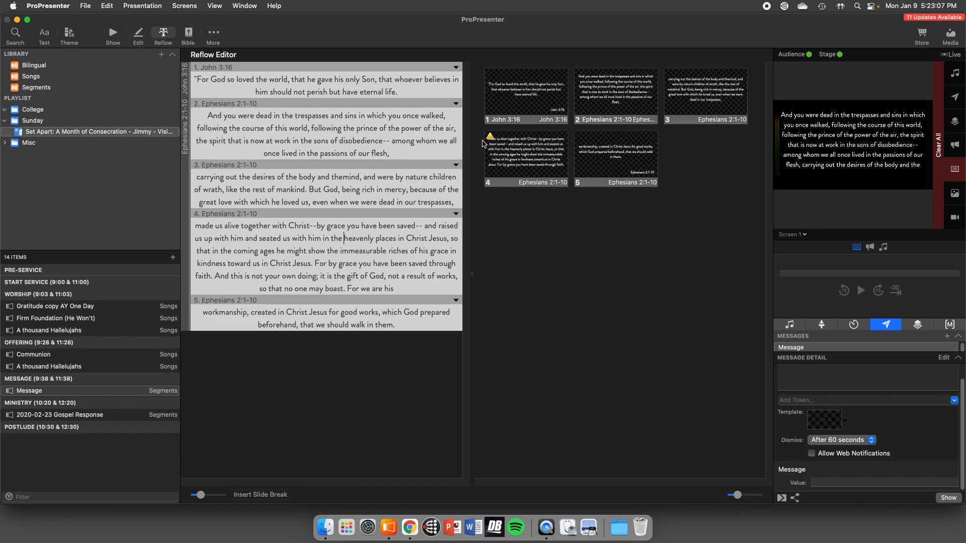
- Go back to the slide view and show all five Message slides live in order, from John 3:16 through the last Ephesians slide
click(116, 38)
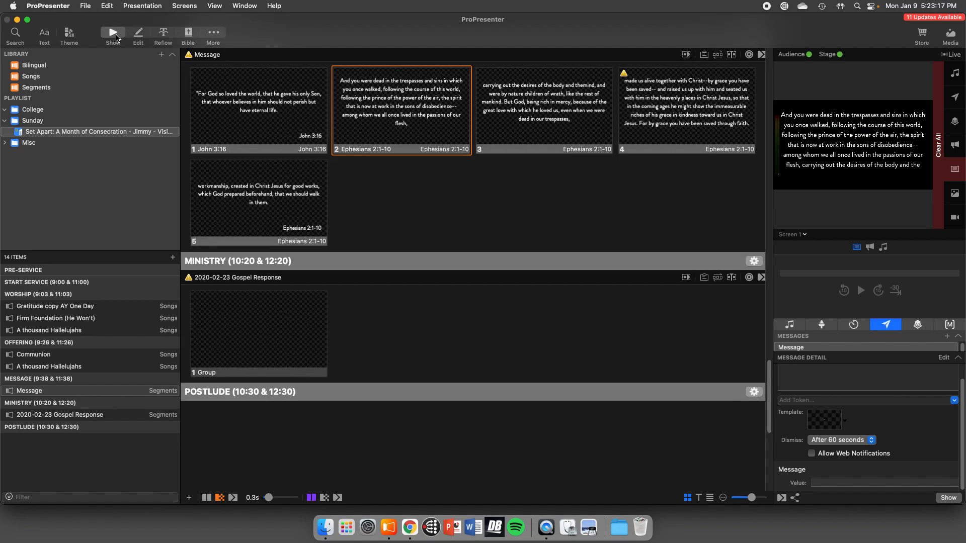
click(251, 107)
click(392, 113)
click(493, 115)
click(644, 118)
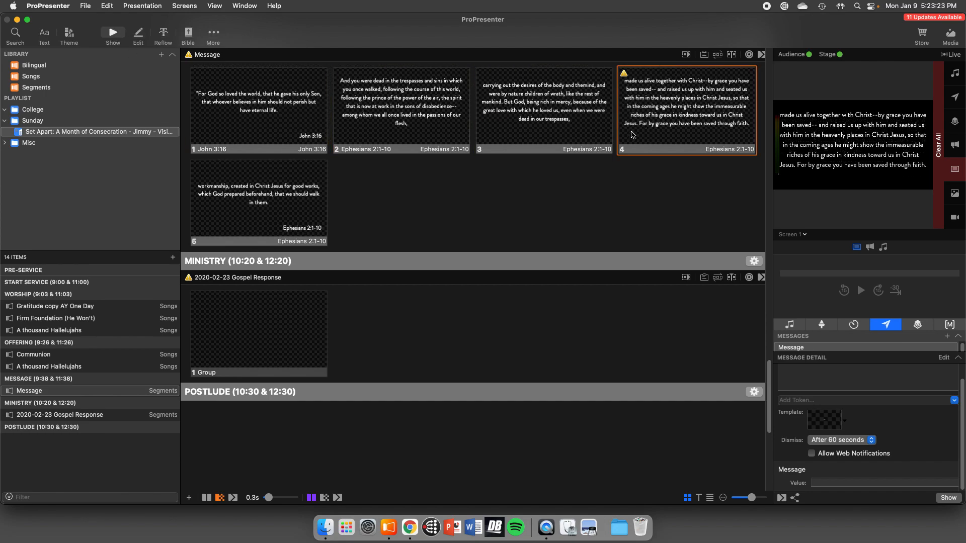
click(324, 196)
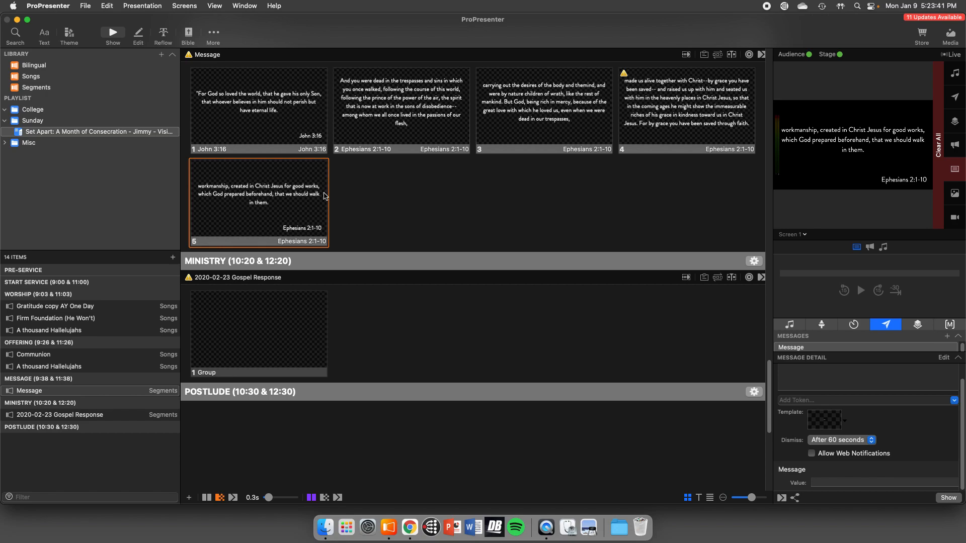
- Search the library, rather than SongSelect, for "firm foun" and open the song Firm Foundation (He Won't)
key(super+f)
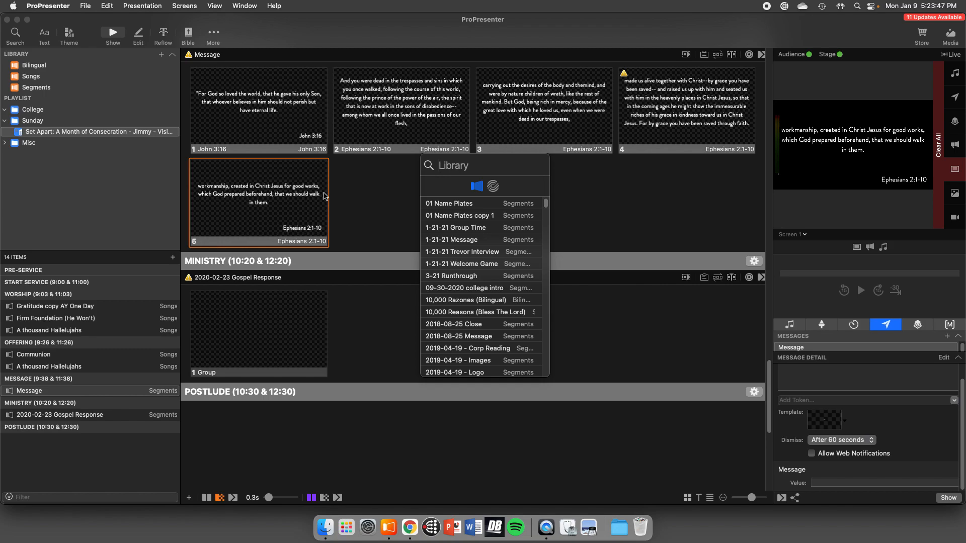
click(493, 186)
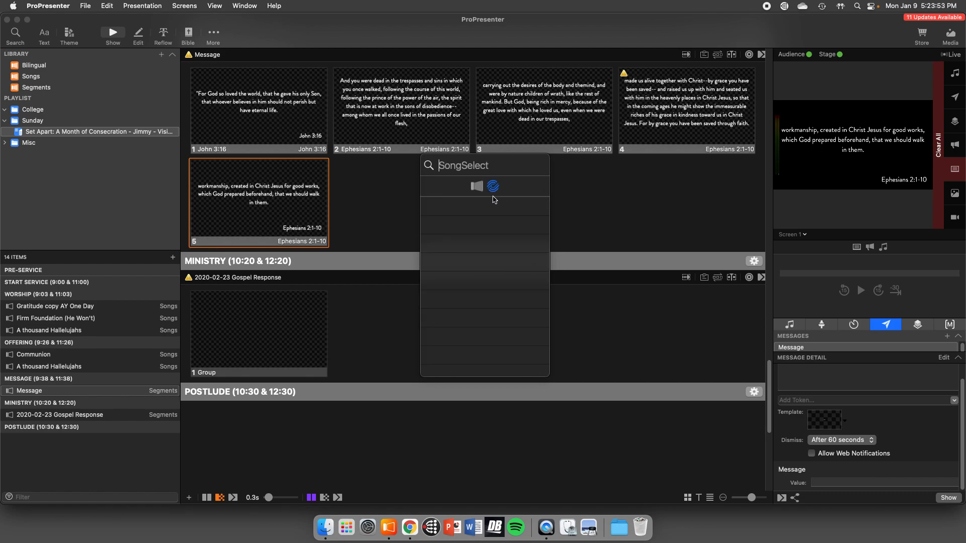
click(481, 191)
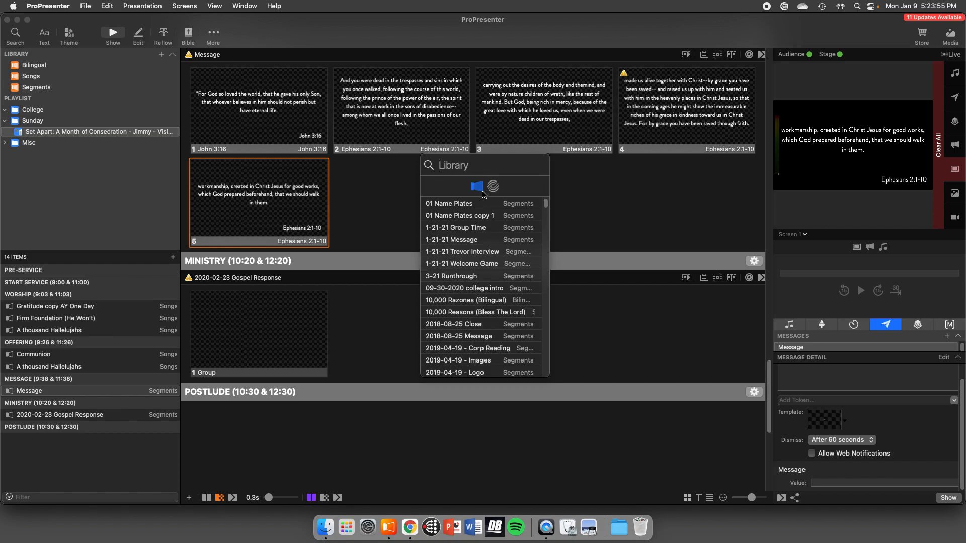
text(firm foun)
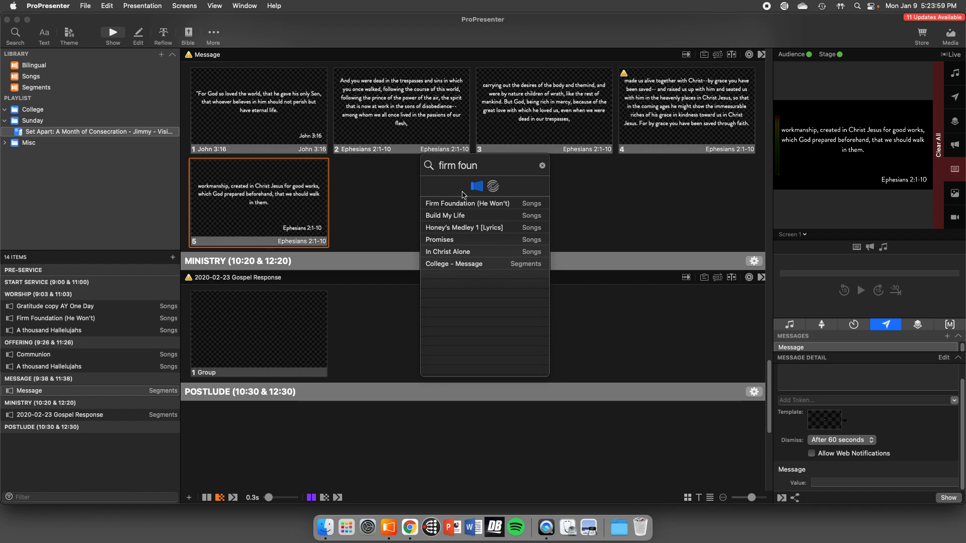
click(442, 208)
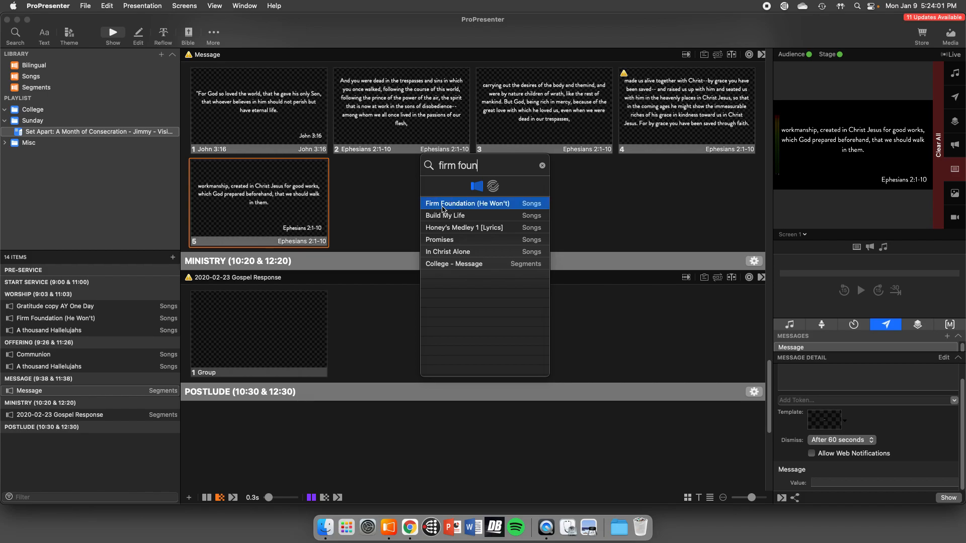
double_click(442, 208)
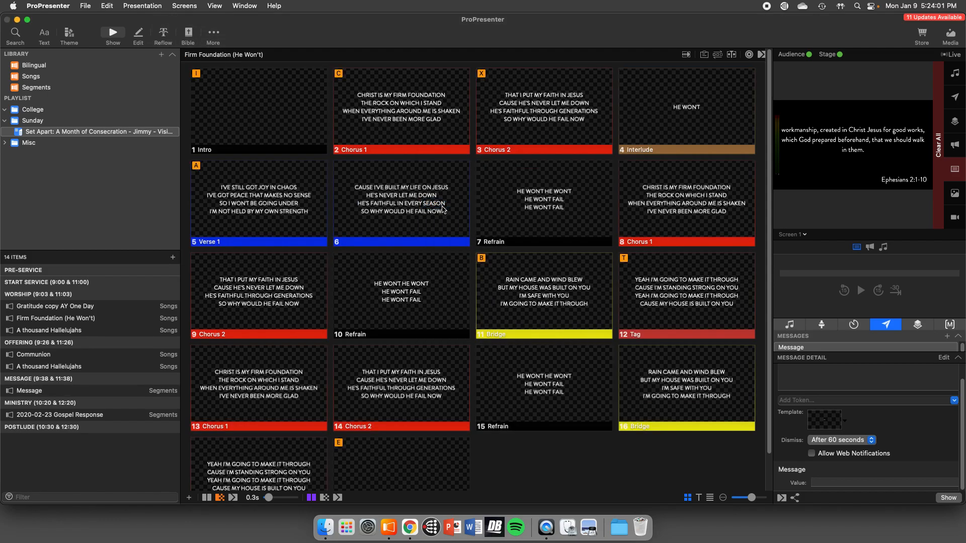
- Show Firm Foundation slides 2, 3, 4, 8, 7 and 6 live in that order
click(397, 128)
click(530, 118)
click(653, 126)
click(654, 181)
click(525, 195)
click(403, 201)
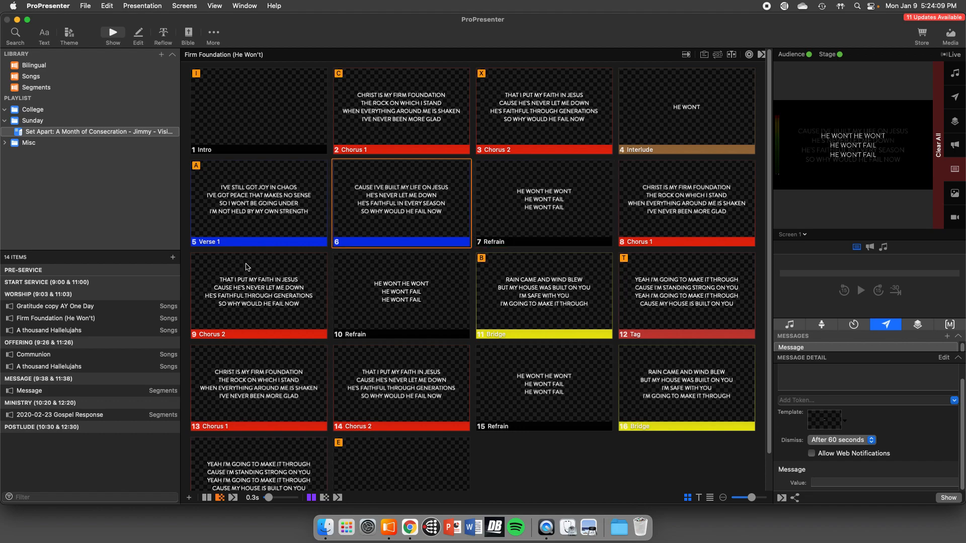
- Show slides 6, 7, 3 and 2 of the Worship section's A thousand Hallelujahs live, and clear all output
click(109, 332)
click(381, 199)
click(518, 200)
click(551, 131)
click(422, 121)
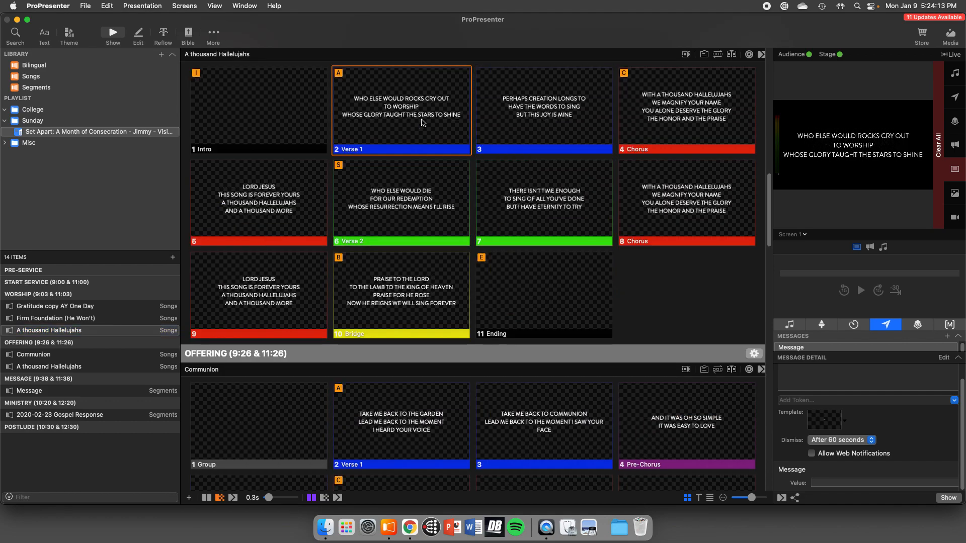
key(F1)
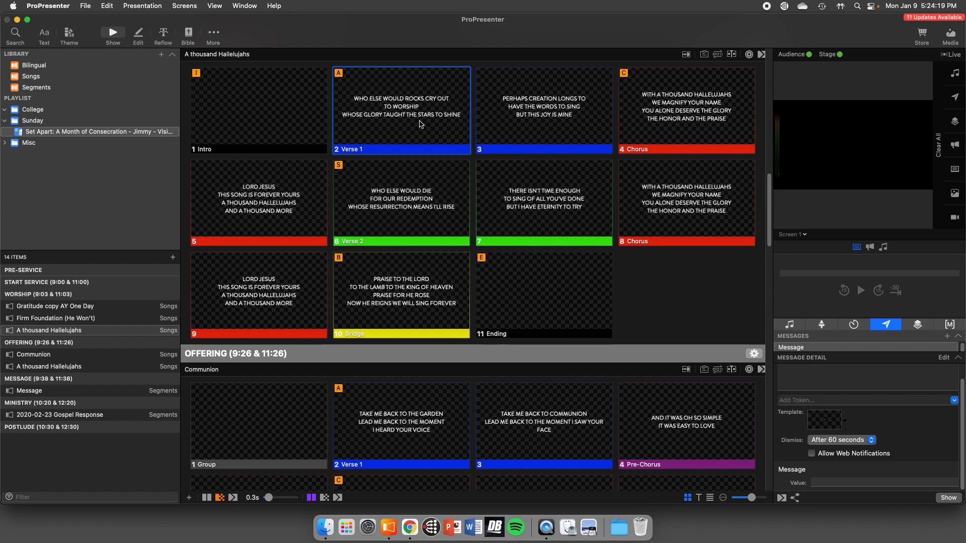
- Search SongSelect for "firm foundation" and start importing Firm Foundation (He Won't)
key(super+f)
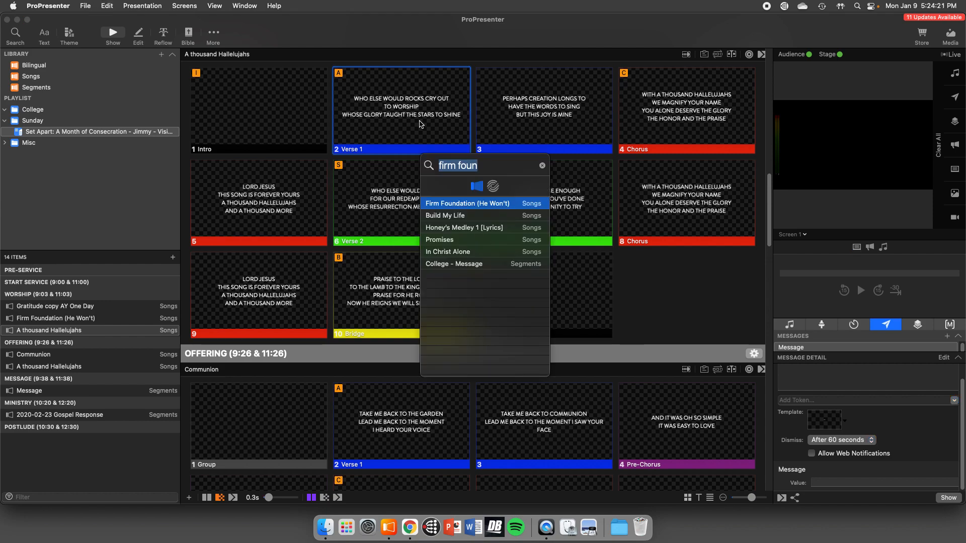
click(494, 188)
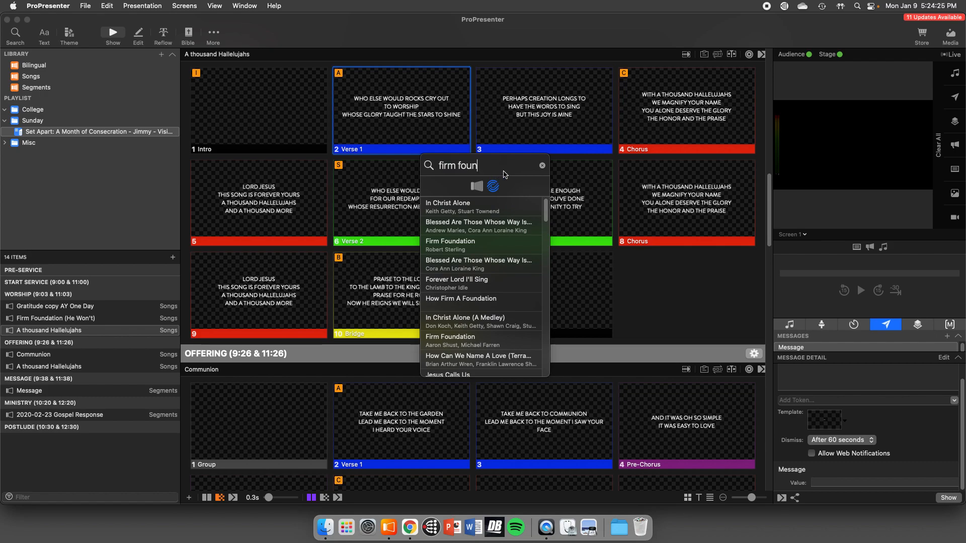
text(dation)
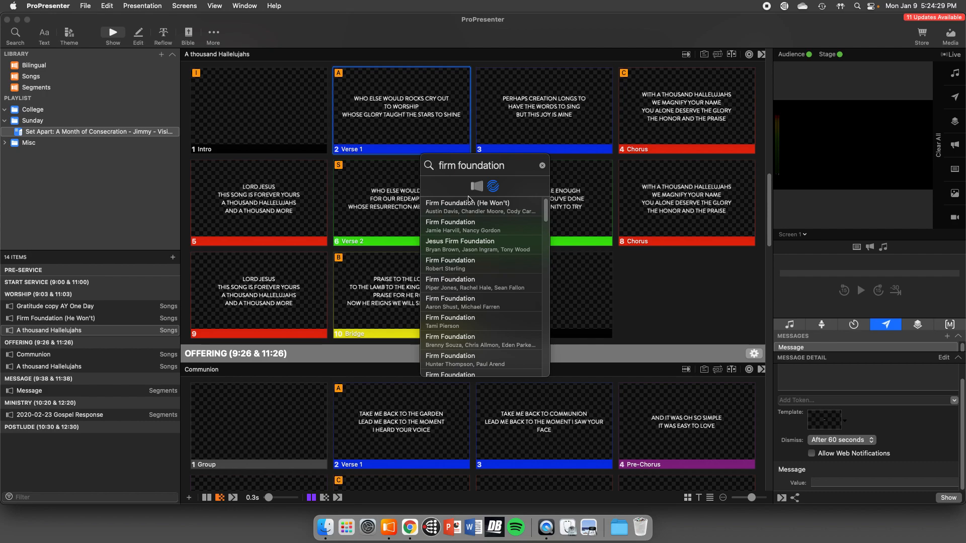
click(476, 212)
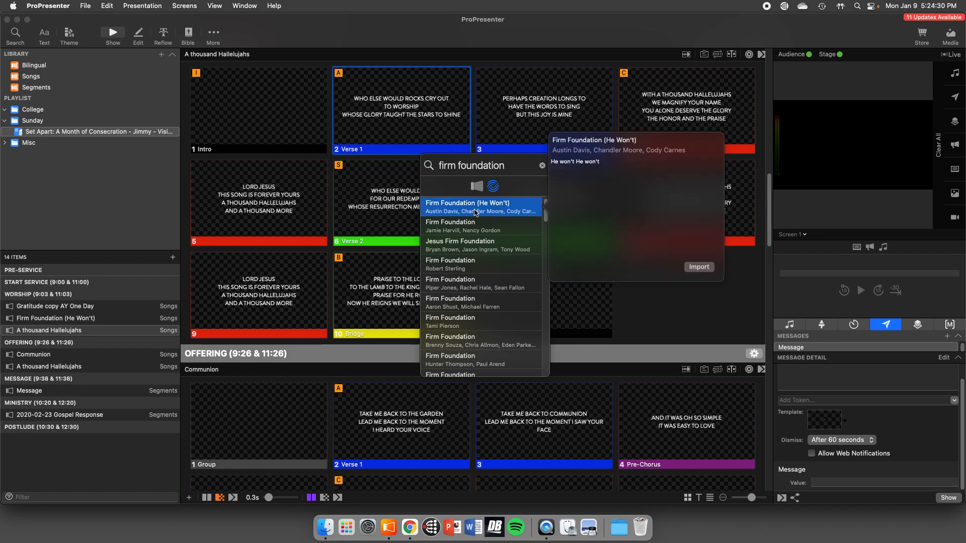
click(689, 268)
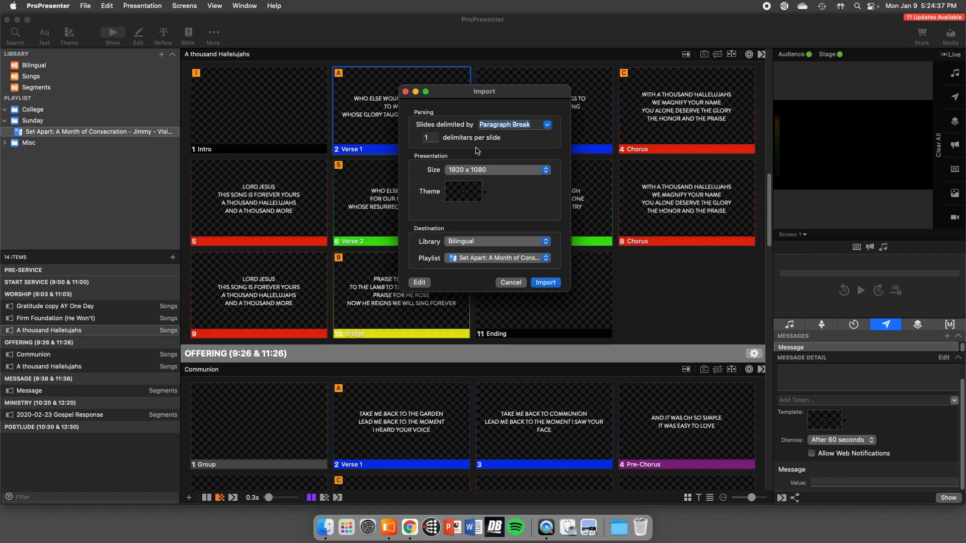
- Set the import theme to Lyrics CAPS from 01 Sunday, the destination library to Songs and the playlist to None
click(484, 192)
mouse_move(489, 197)
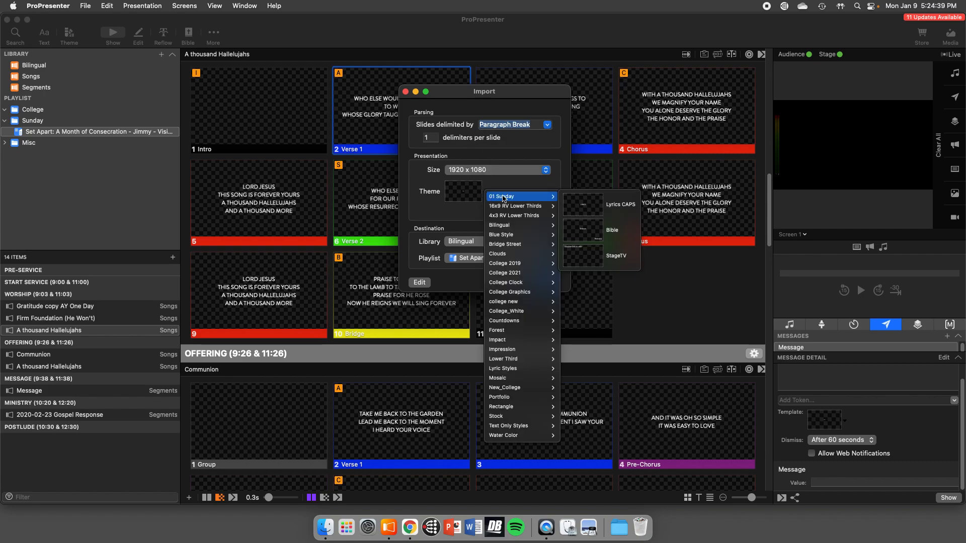
click(589, 208)
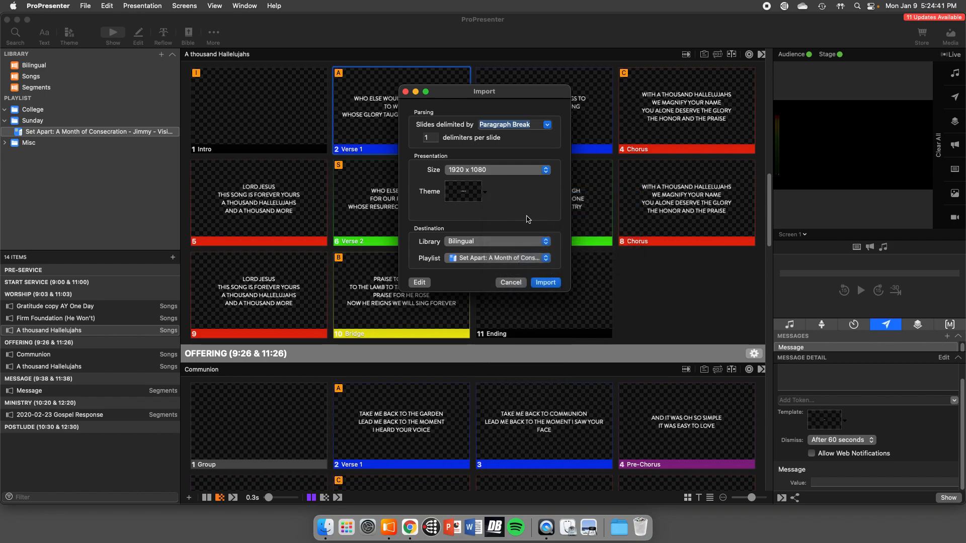
click(502, 242)
click(499, 250)
click(525, 261)
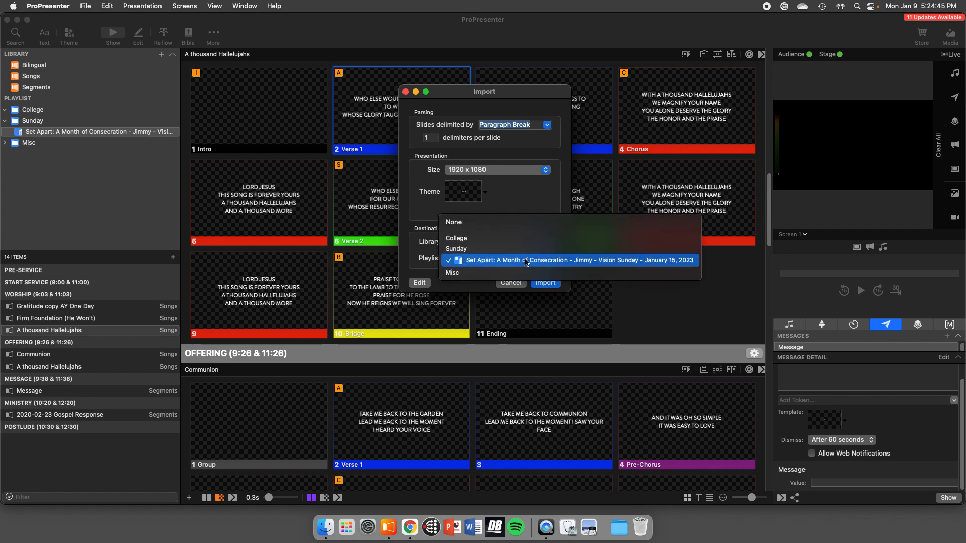
click(520, 230)
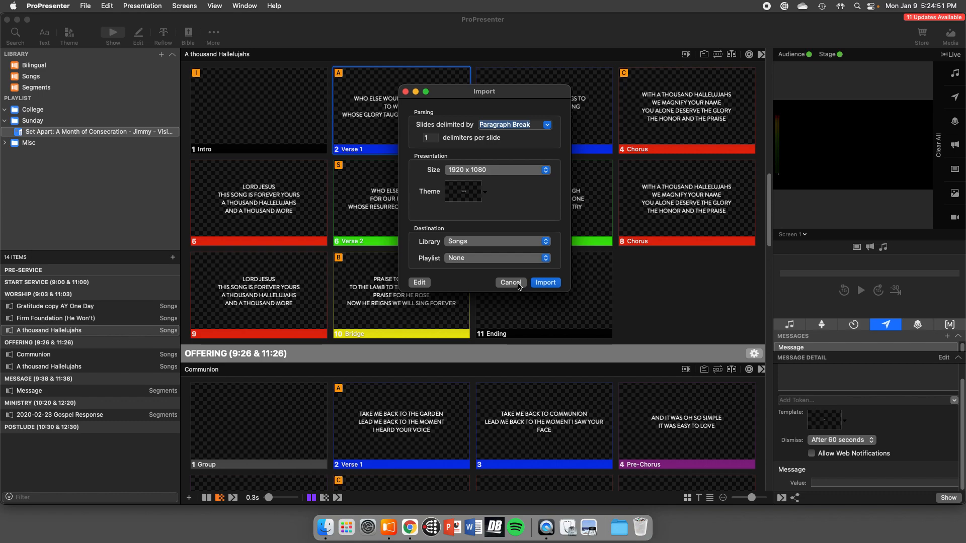
- Open the song import for editing to examine its details and slide breaks, and close it without importing
click(423, 285)
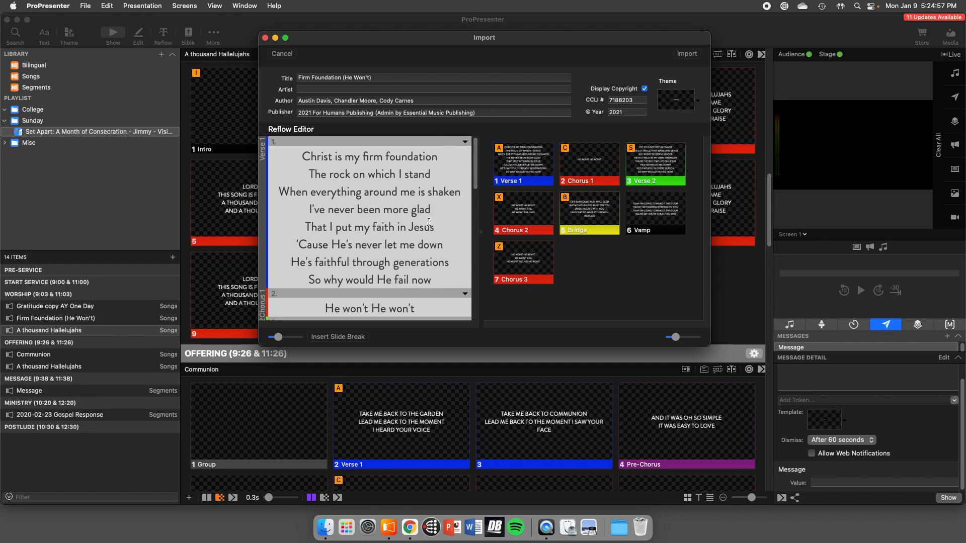
click(264, 38)
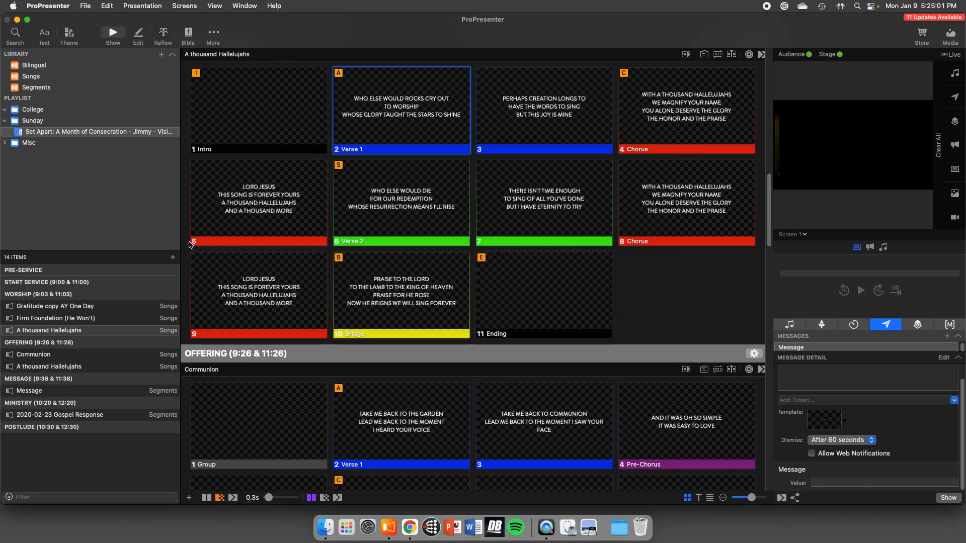